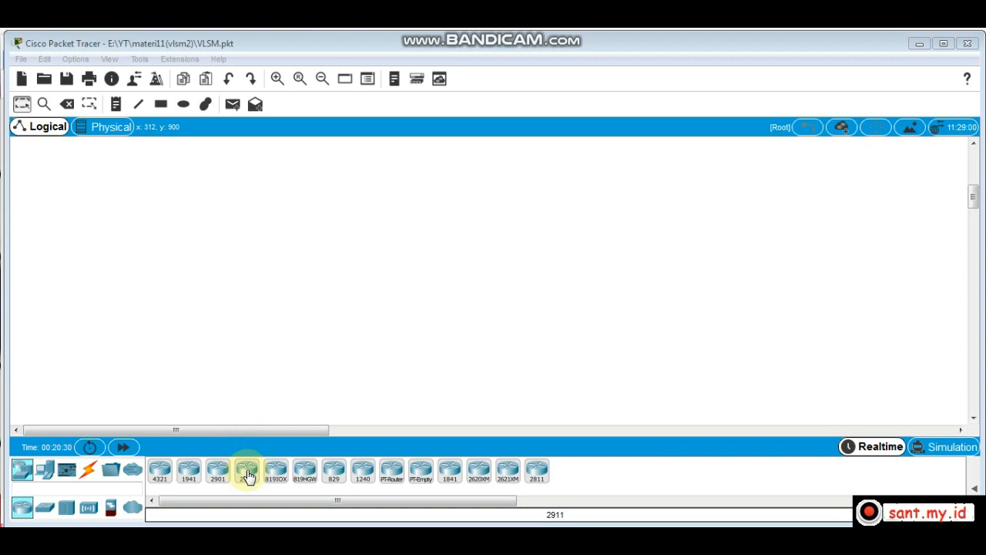
# - Place a 2911 router near the upper middle of the empty workspace and two 2960 switches side by side below and left of it
pyautogui.click(247, 471)
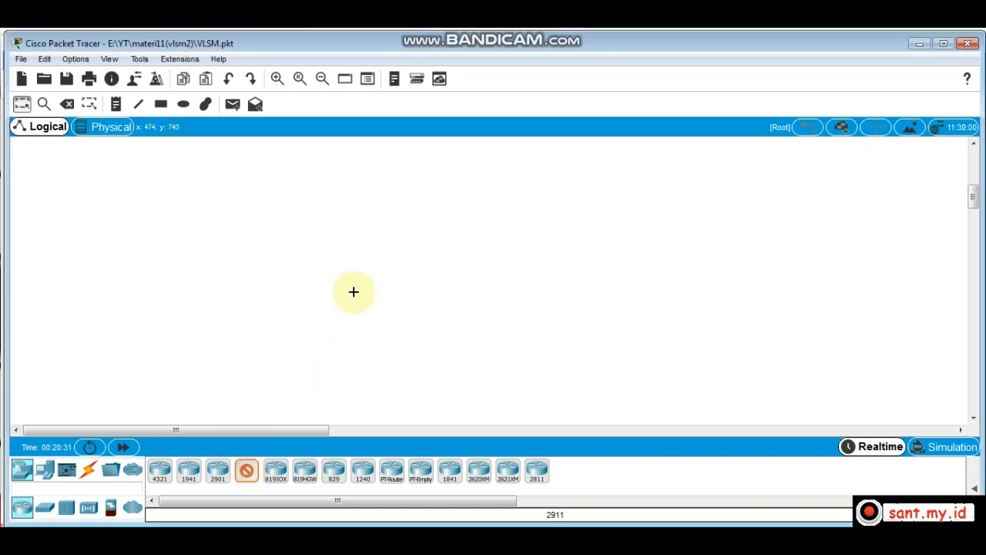
pyautogui.click(465, 176)
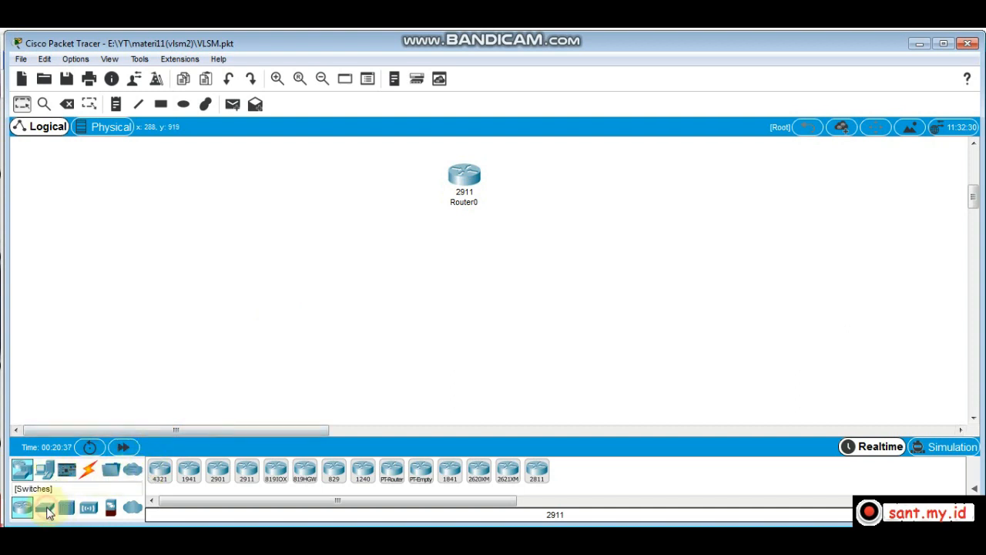
pyautogui.click(45, 507)
pyautogui.click(159, 472)
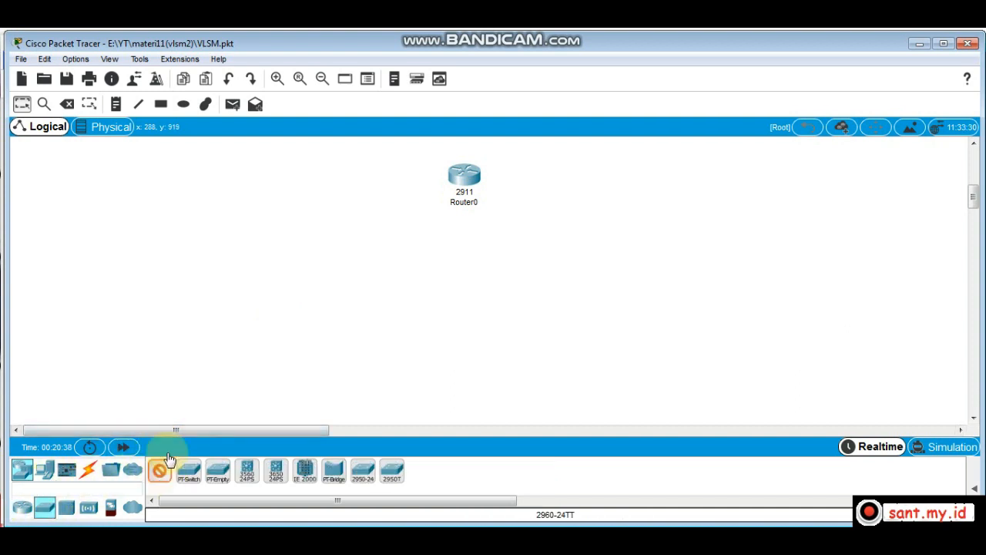
pyautogui.click(267, 254)
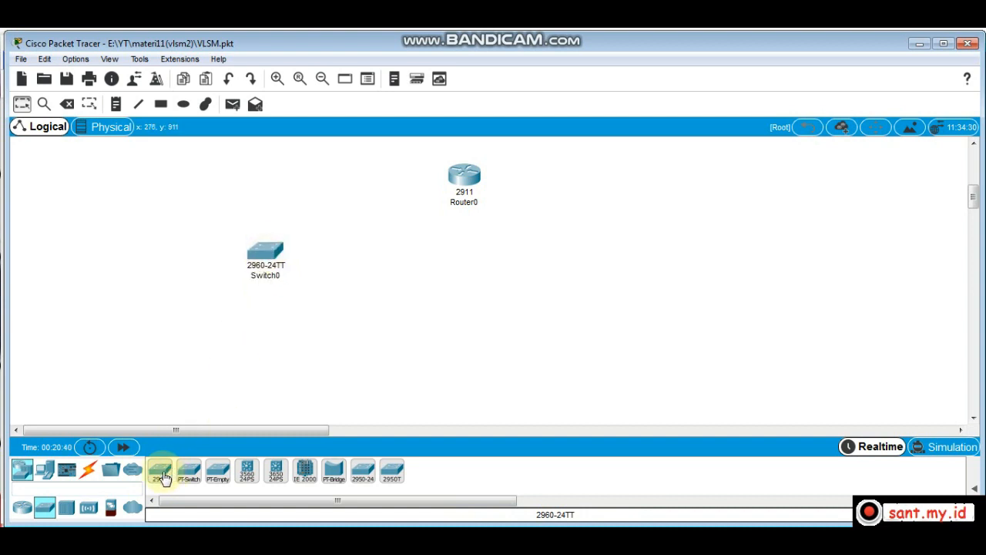
pyautogui.click(160, 473)
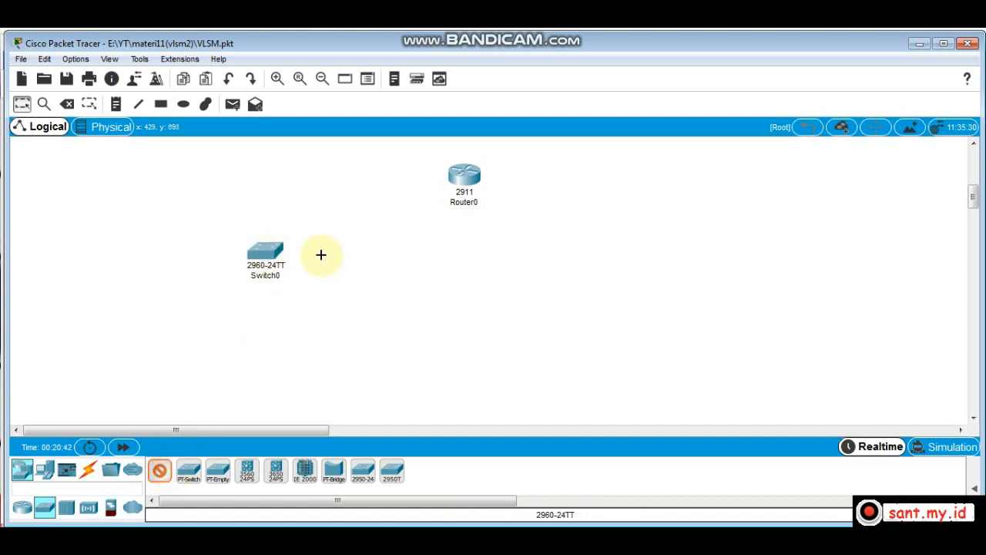
pyautogui.click(322, 254)
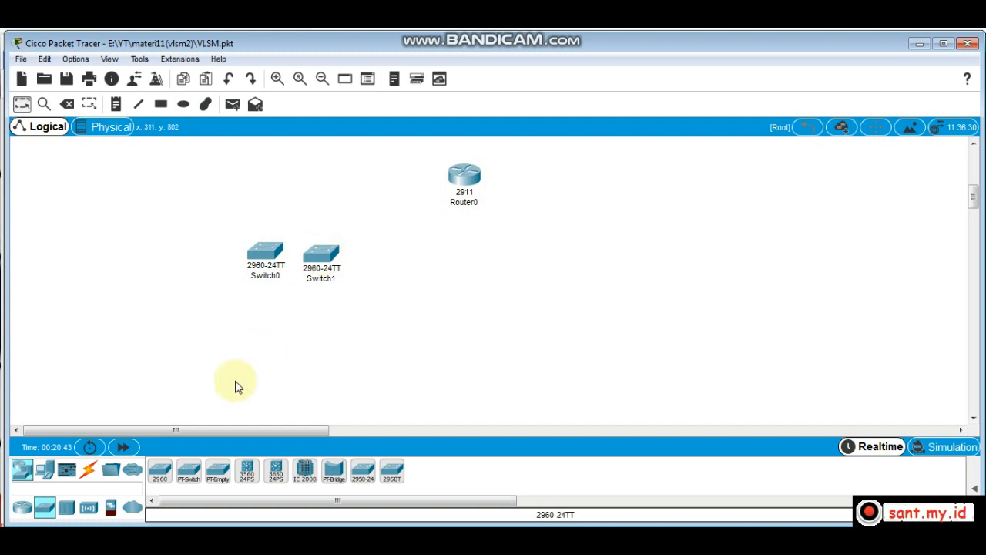
# - Add two more 2960 switches level with the first pair, one just right of the router and one farther right
pyautogui.click(160, 476)
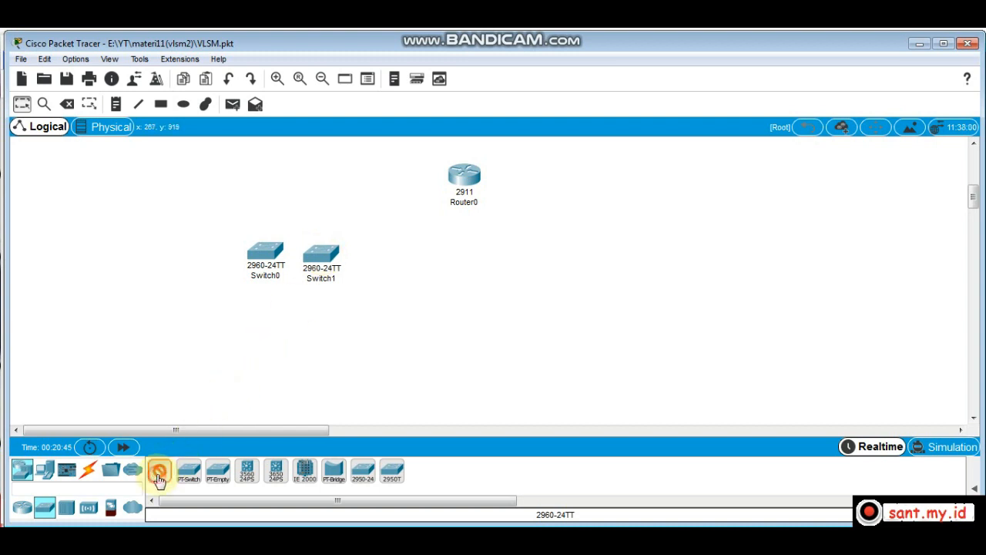
pyautogui.click(542, 255)
pyautogui.moveTo(228, 370); pyautogui.dragTo(158, 470)
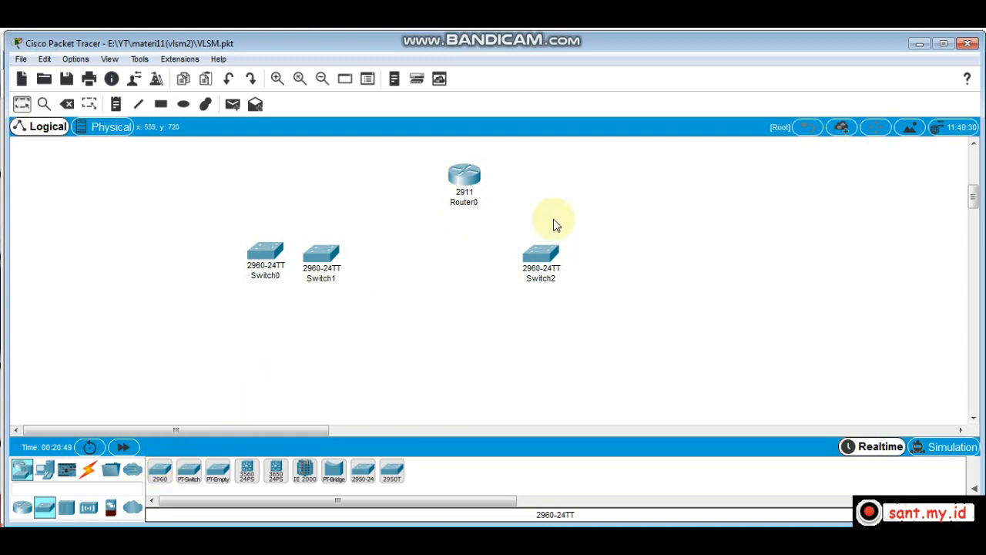
pyautogui.click(160, 470)
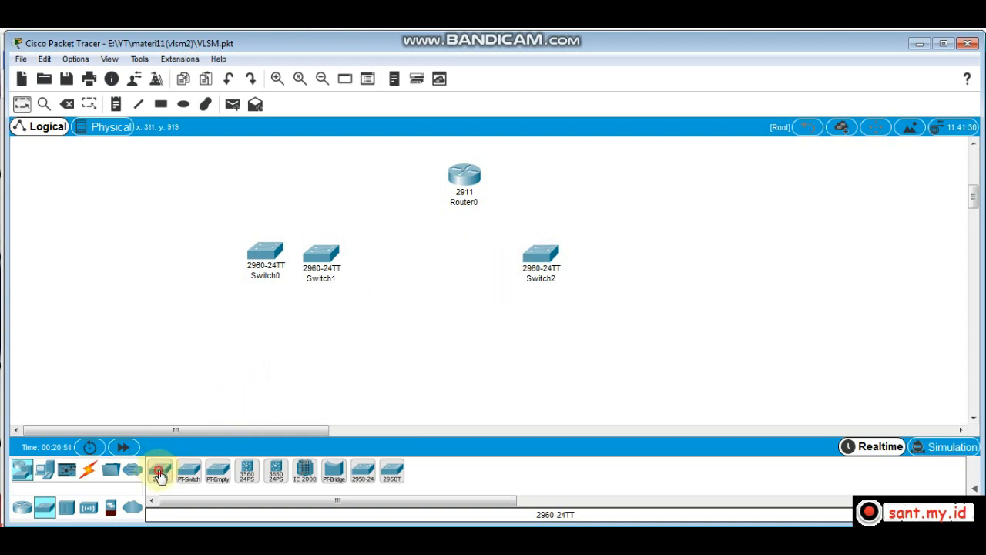
pyautogui.click(775, 259)
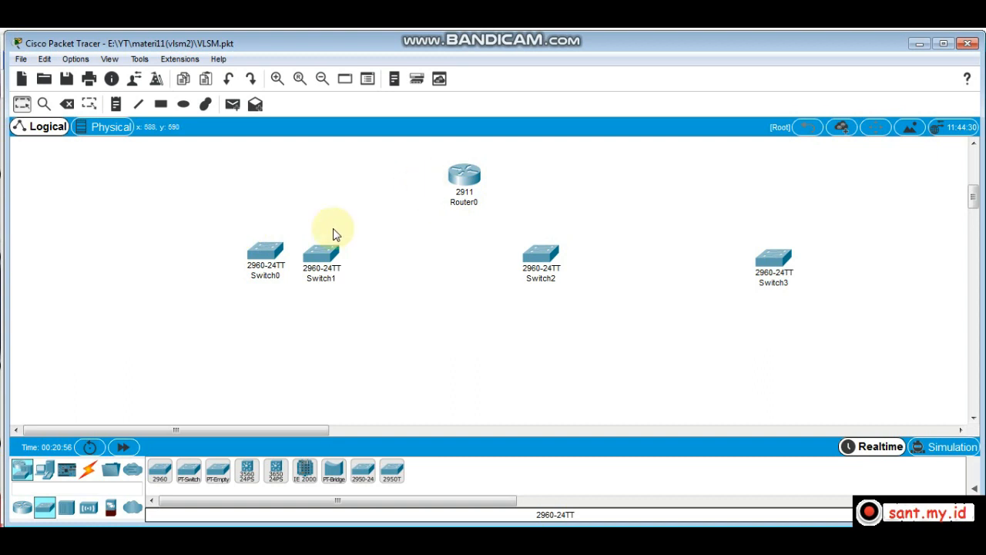
# - Connect Switch0 to the router's GigabitEthernet0/0 port with a copper straight-through cable
pyautogui.click(88, 476)
pyautogui.click(220, 480)
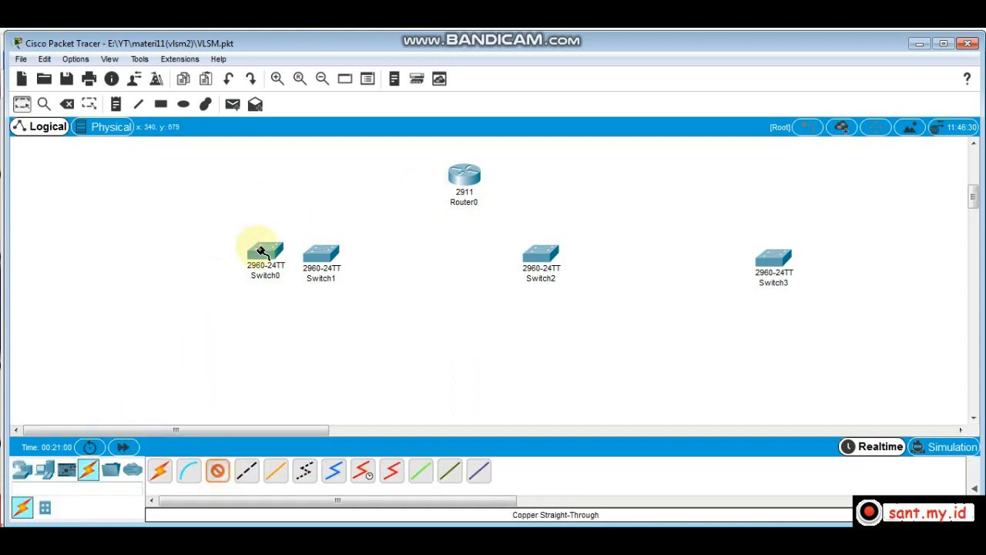
pyautogui.click(265, 251)
pyautogui.click(299, 245)
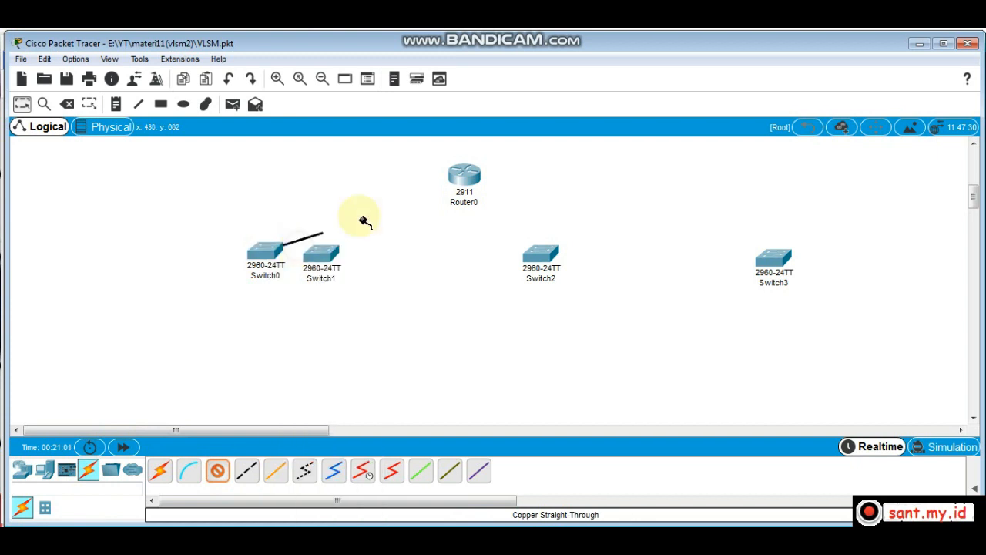
pyautogui.click(465, 176)
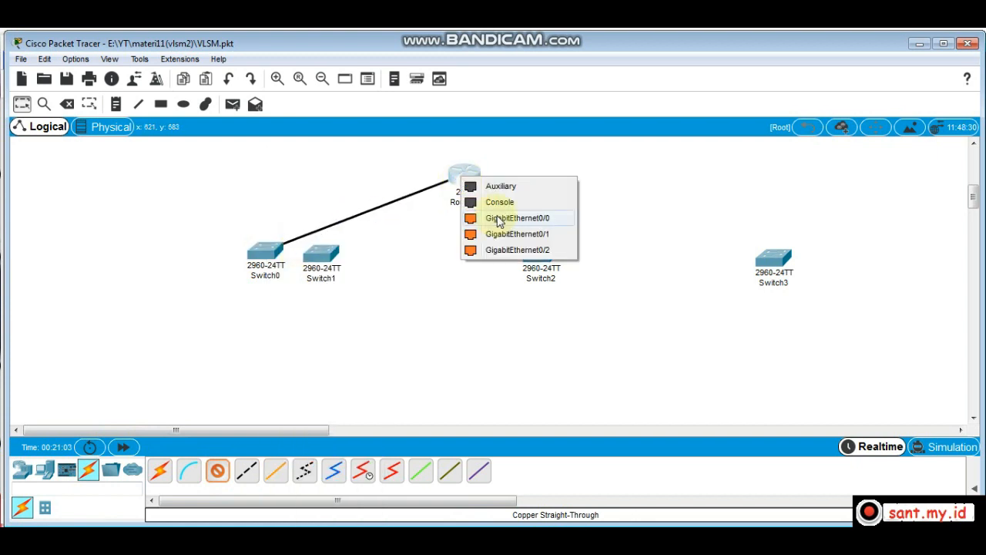
pyautogui.click(500, 220)
# - Connect the router to Switch2 with a copper straight-through cable
pyautogui.click(221, 472)
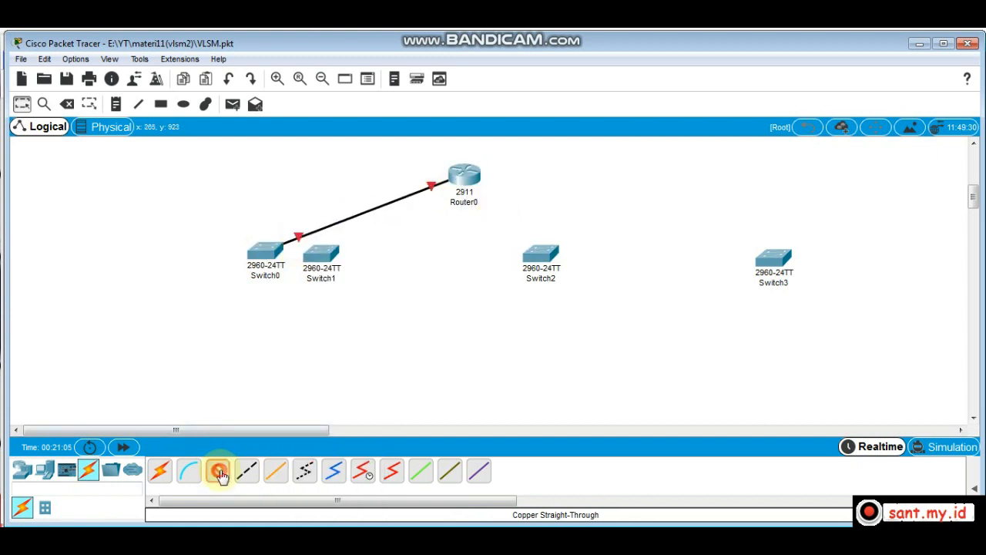
pyautogui.click(466, 183)
pyautogui.click(518, 222)
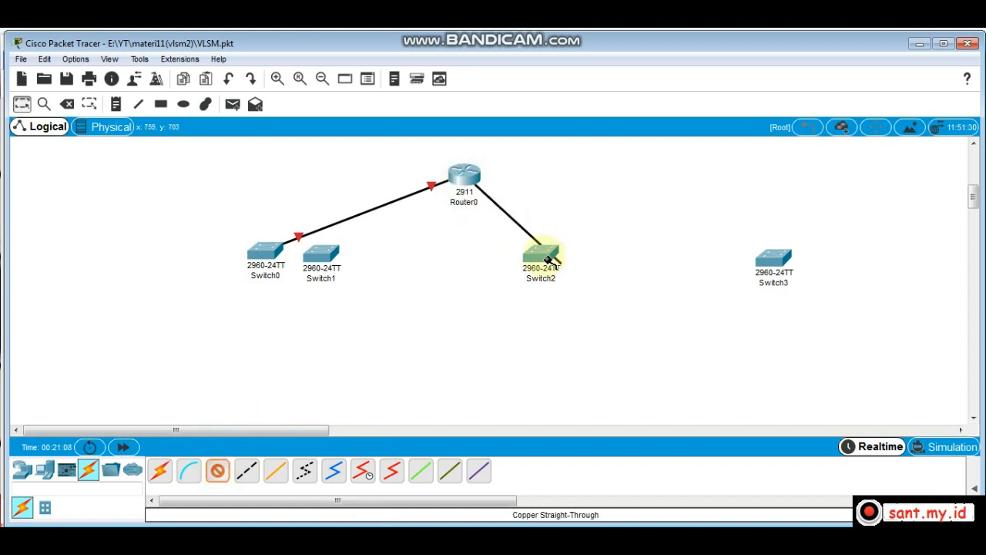
pyautogui.click(542, 256)
pyautogui.click(586, 262)
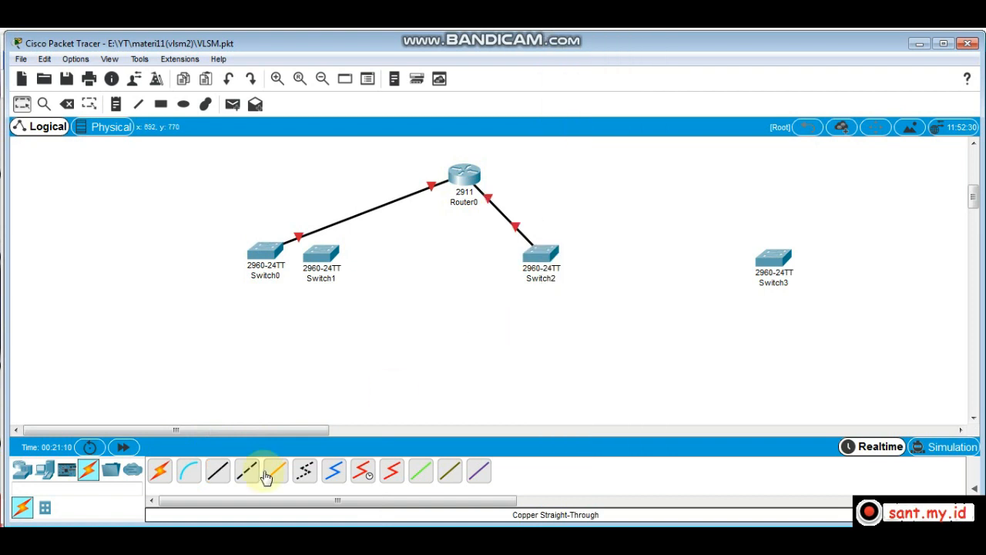
# - Connect the router to Switch3 with a copper straight-through cable
pyautogui.click(217, 471)
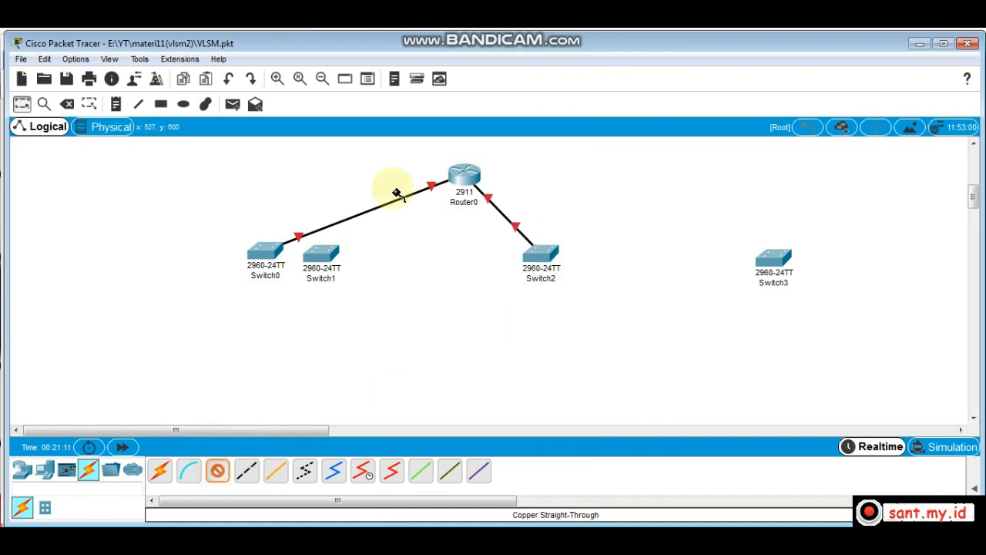
pyautogui.click(463, 176)
pyautogui.click(551, 216)
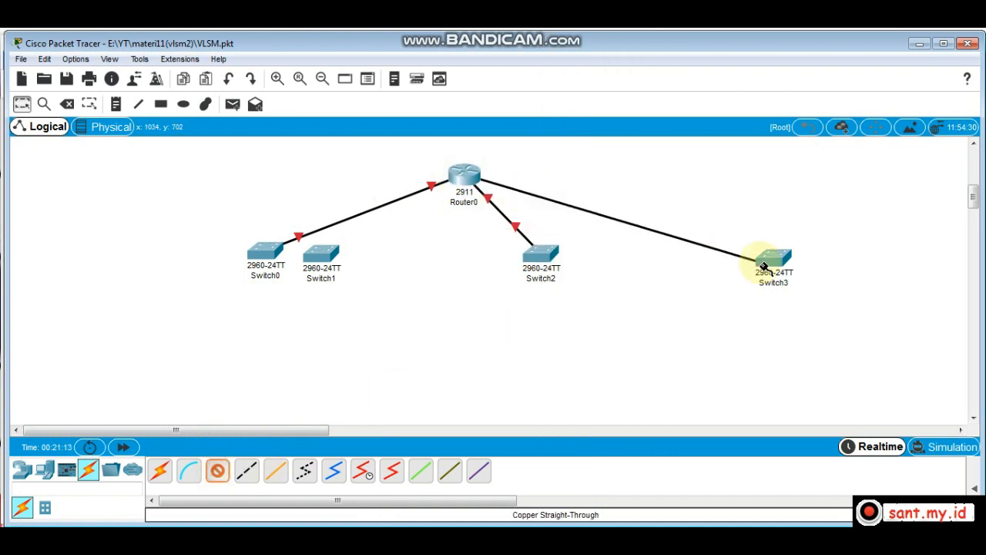
pyautogui.click(773, 260)
pyautogui.click(815, 282)
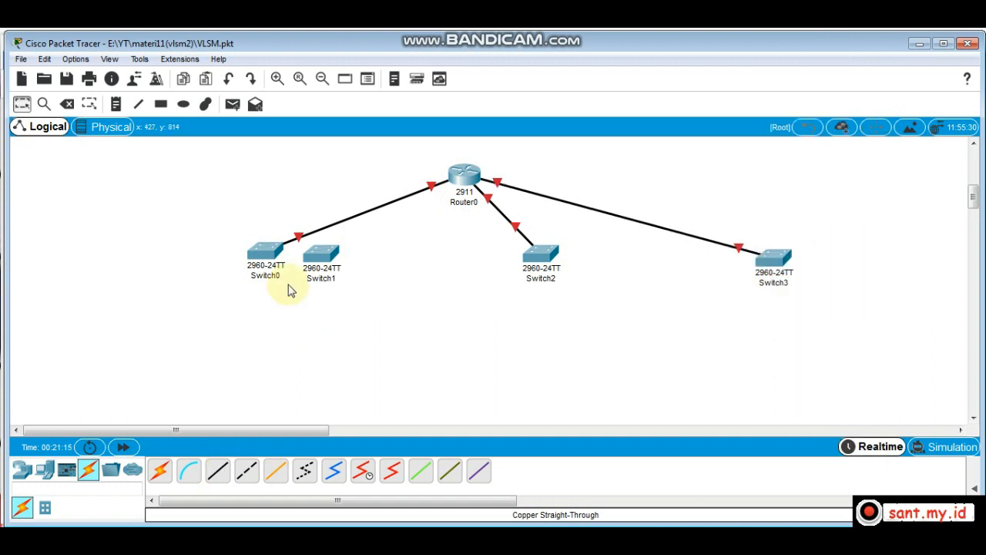
pyautogui.click(216, 473)
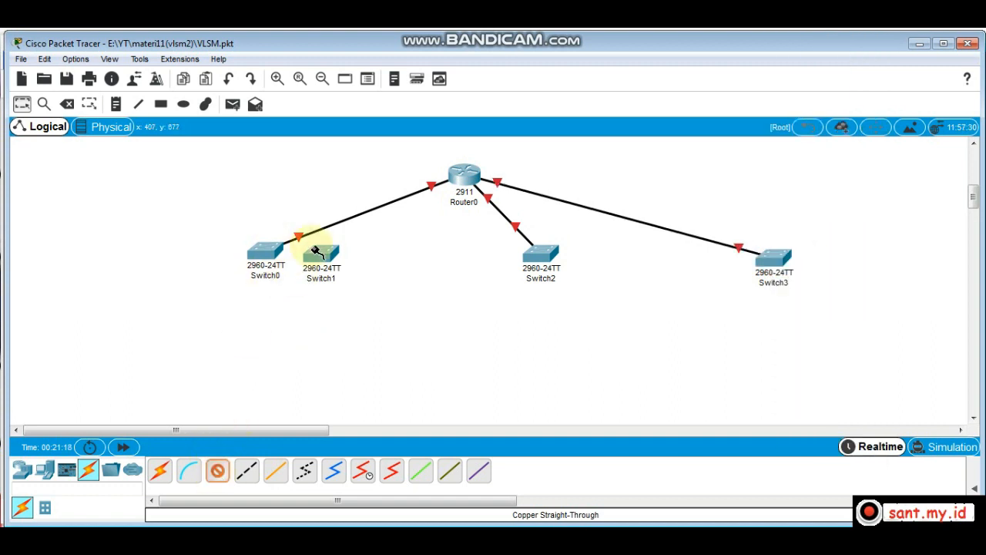
pyautogui.moveTo(268, 256)
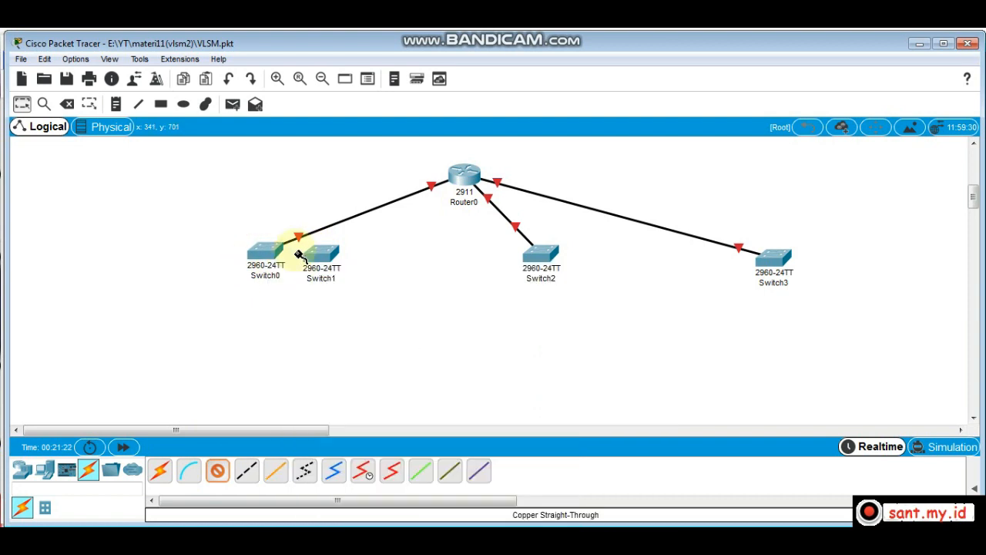
pyautogui.click(270, 254)
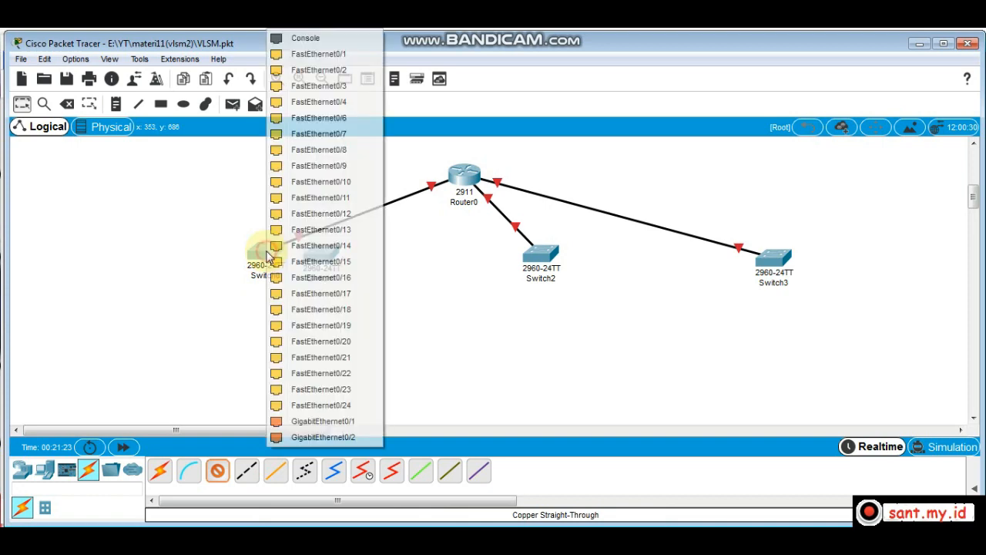
# - Link Switch0 and Switch1 with a copper cross-over cable
pyautogui.click(247, 470)
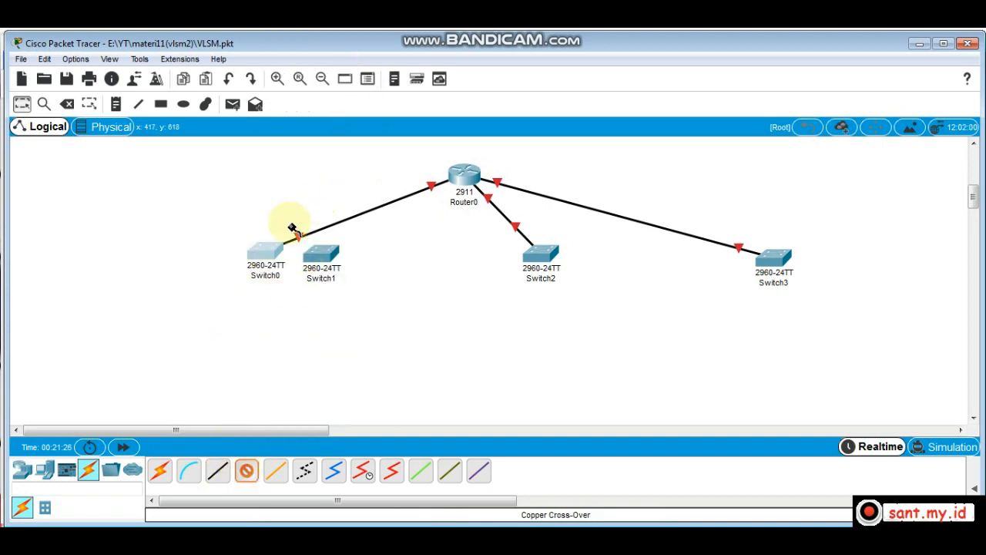
pyautogui.click(264, 254)
pyautogui.click(292, 255)
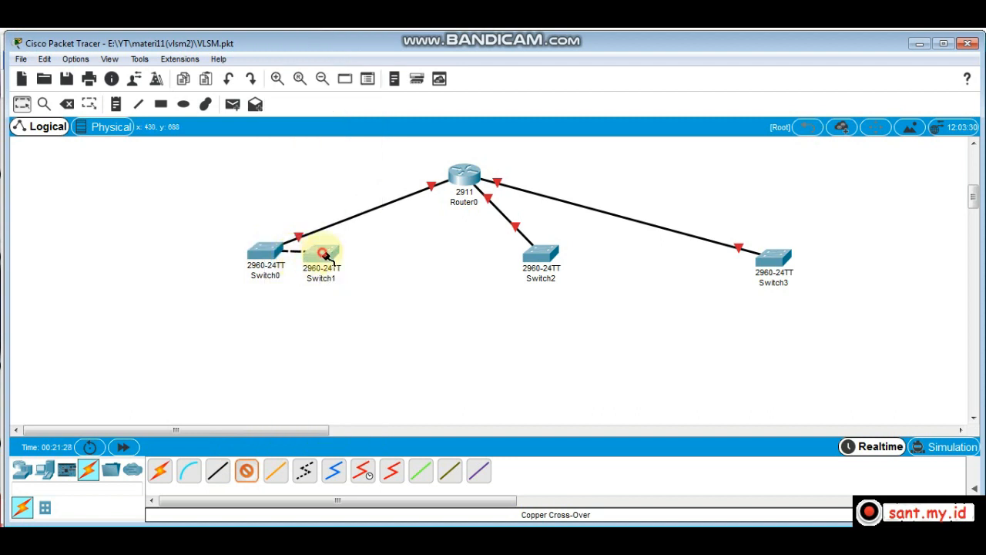
pyautogui.click(322, 259)
pyautogui.click(354, 259)
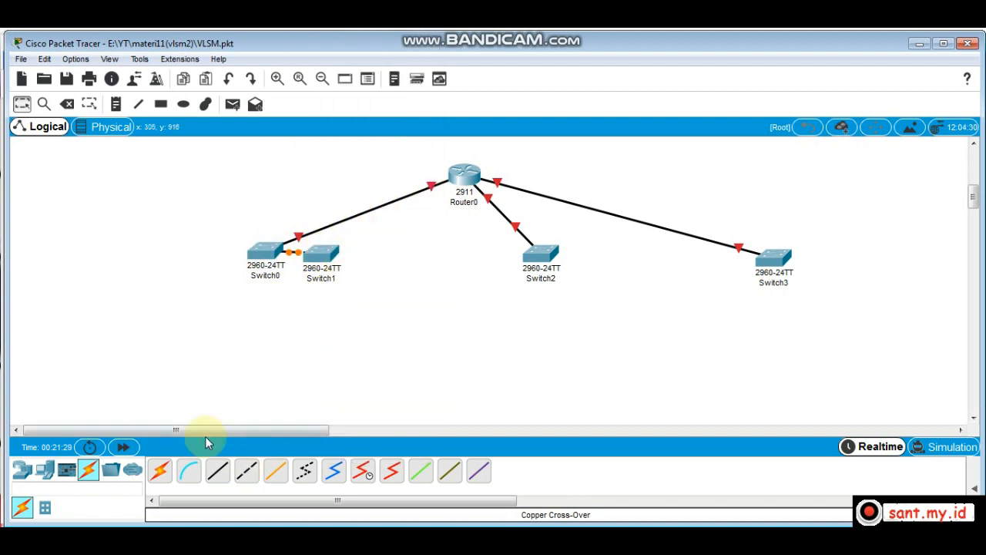
# - Place three PCs in the workspace: one below and left of Switch0, one below Switch2, and one below Switch3
pyautogui.click(21, 470)
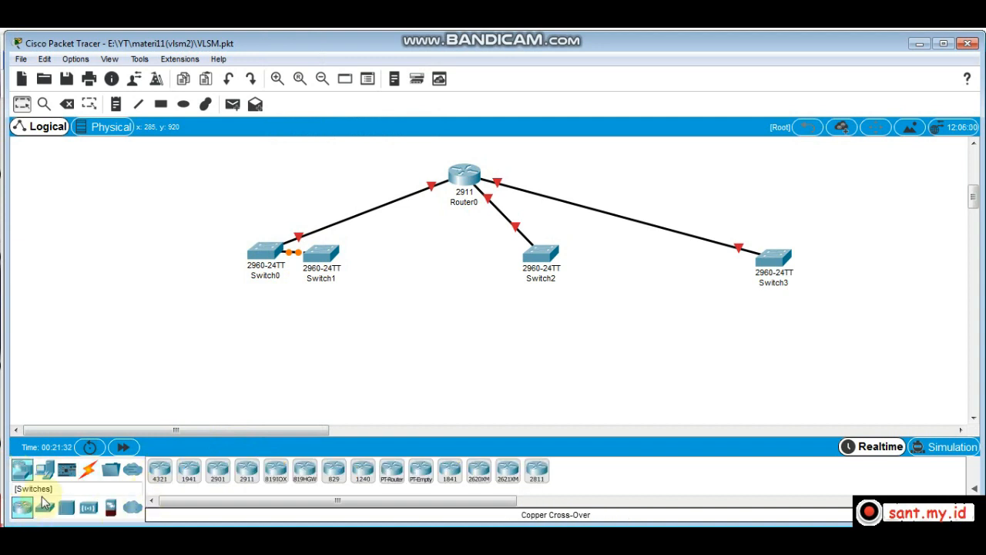
pyautogui.click(48, 476)
pyautogui.click(160, 470)
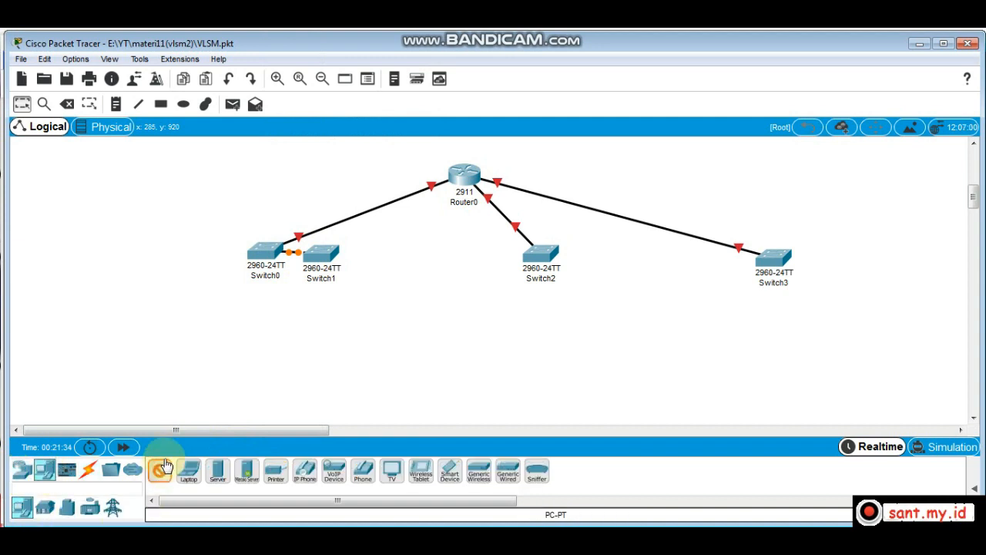
pyautogui.click(193, 325)
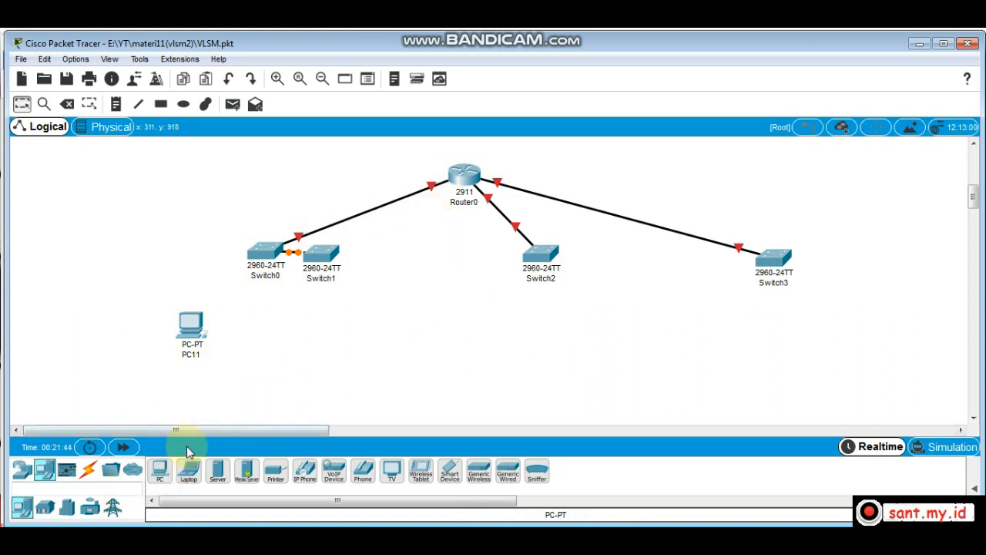
pyautogui.click(160, 474)
pyautogui.click(505, 331)
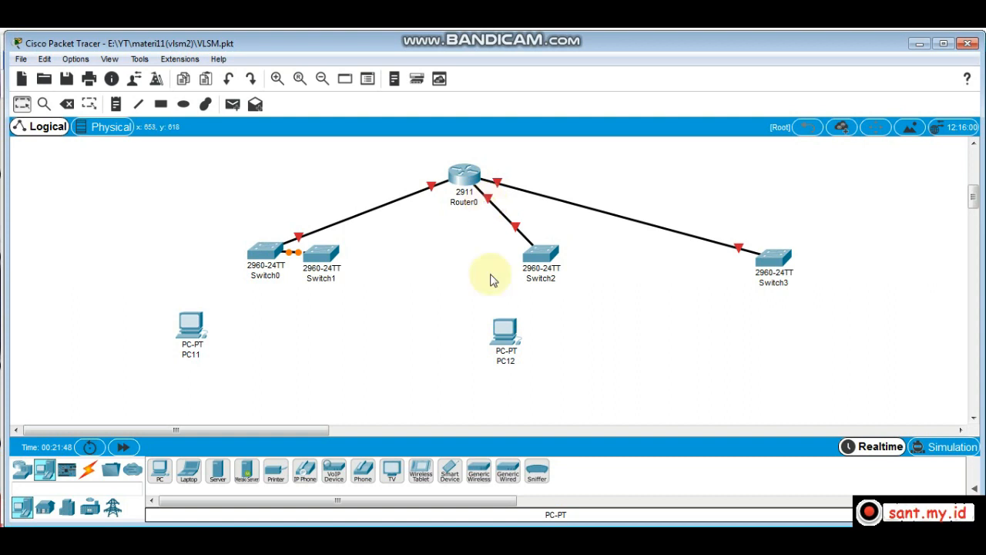
pyautogui.click(160, 471)
pyautogui.click(811, 302)
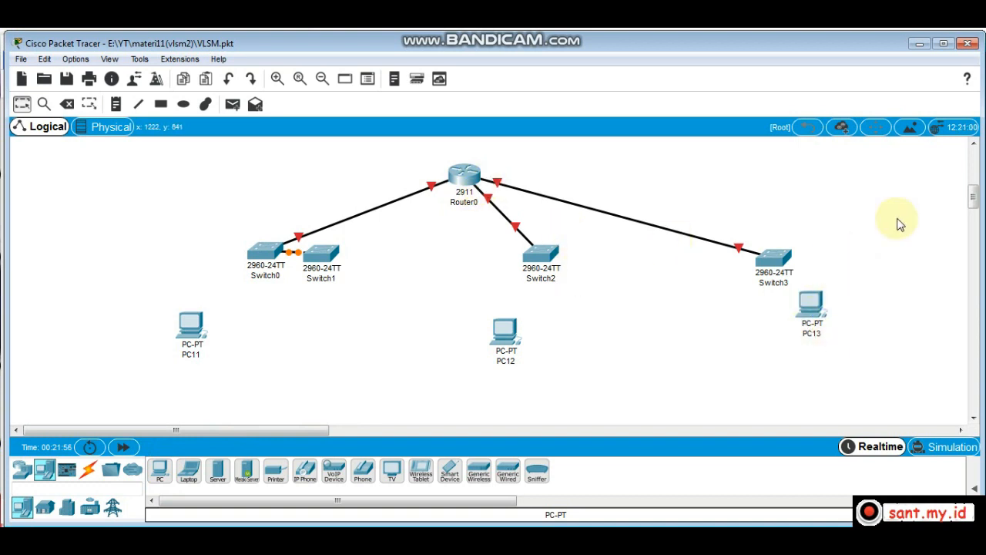
# - Examine the finished VLSM topology above, including the LAN A, LAN B and LAN C host labels and addressing notes
pyautogui.moveTo(974, 198); pyautogui.dragTo(975, 162)
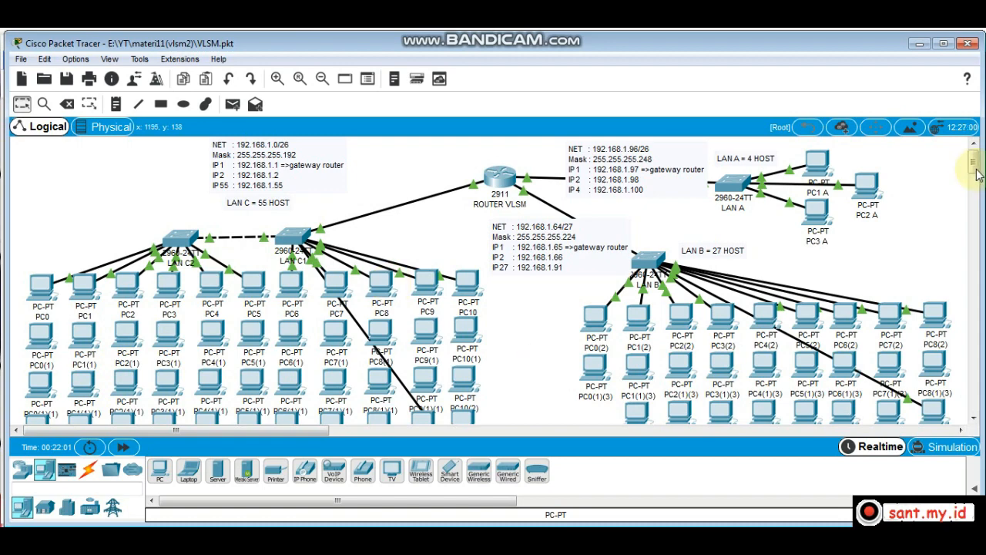
pyautogui.moveTo(973, 161); pyautogui.dragTo(977, 176)
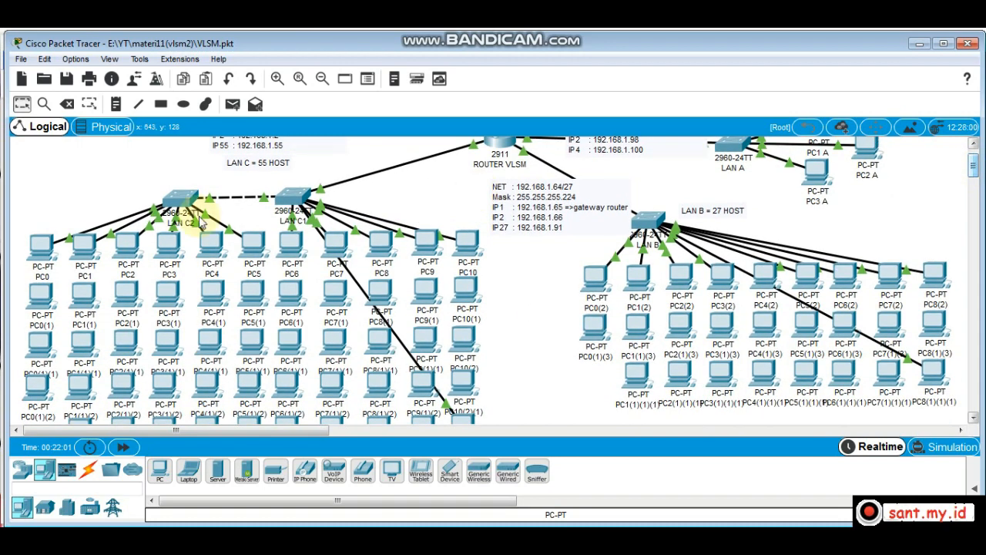
pyautogui.doubleClick(282, 163)
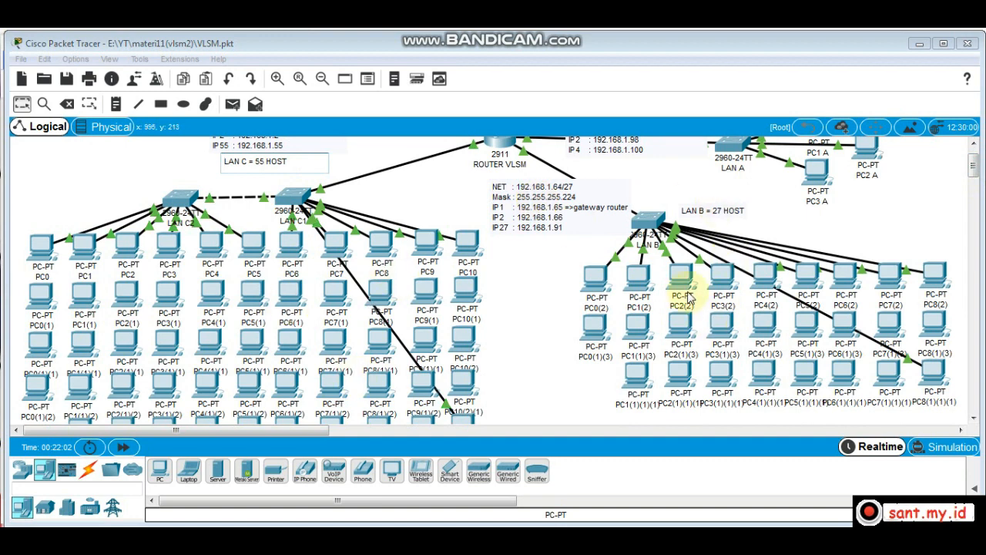
pyautogui.click(847, 205)
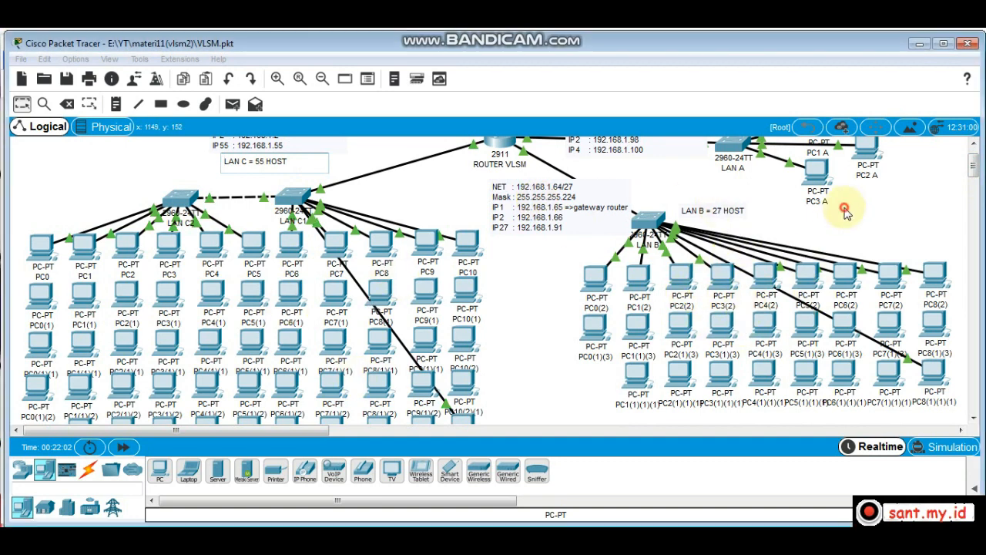
pyautogui.moveTo(975, 171); pyautogui.dragTo(974, 152)
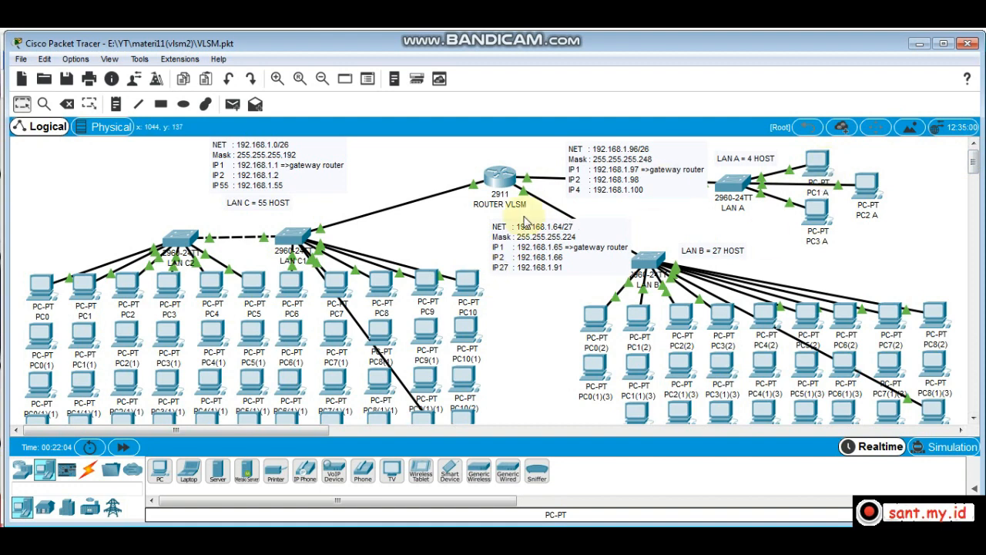
# - Open the LAN C addressing note and review its network, mask, gateway and first and last host addresses
pyautogui.doubleClick(272, 154)
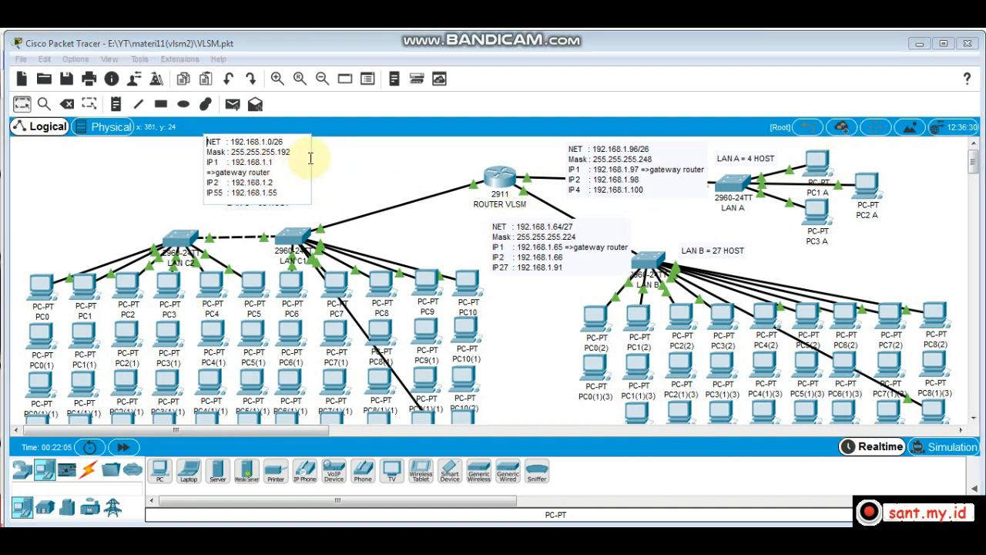
pyautogui.click(348, 176)
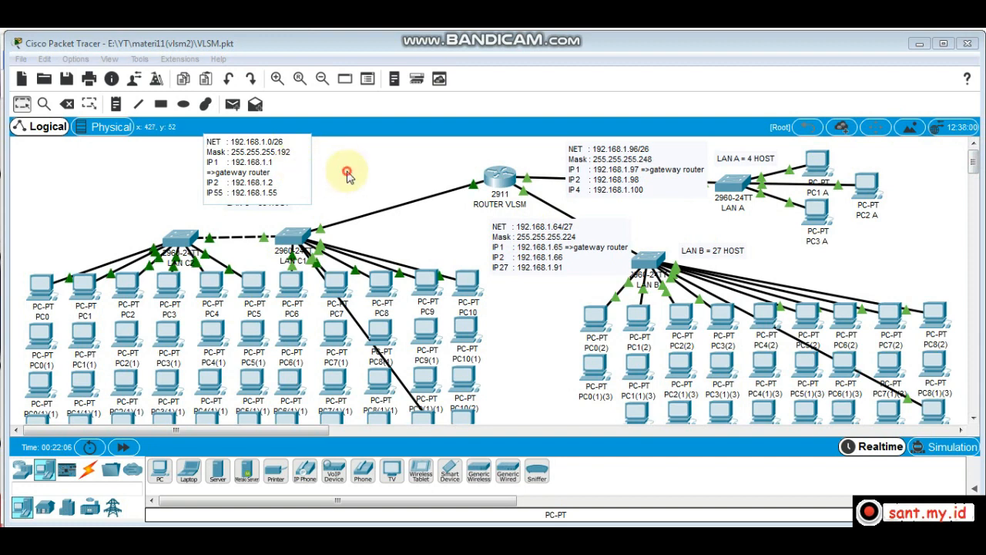
pyautogui.click(307, 178)
pyautogui.click(269, 152)
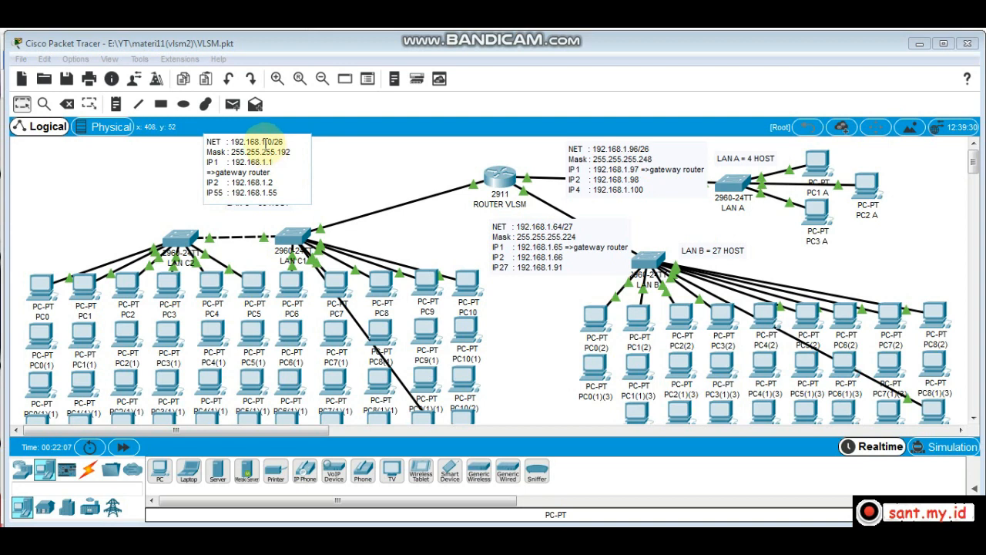
pyautogui.doubleClick(264, 141)
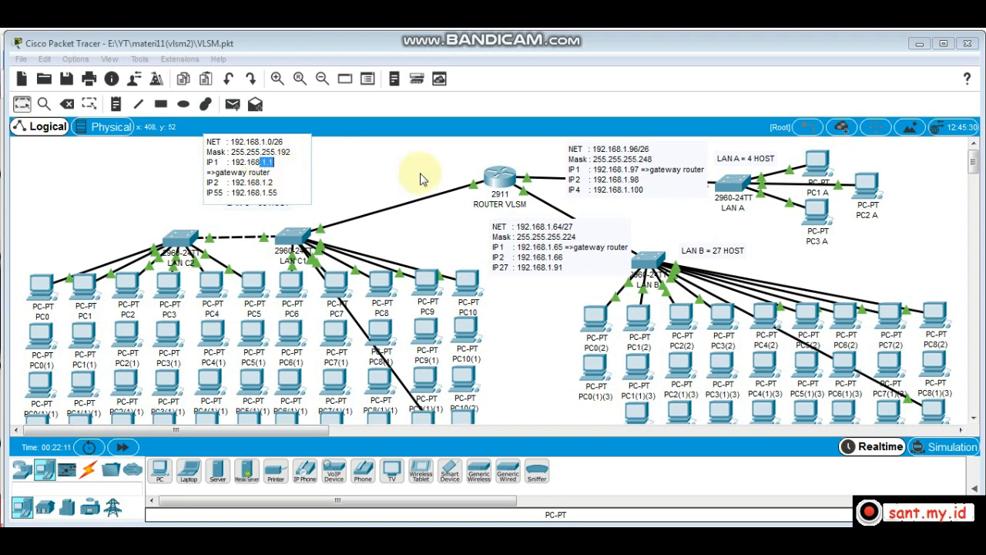
pyautogui.click(277, 182)
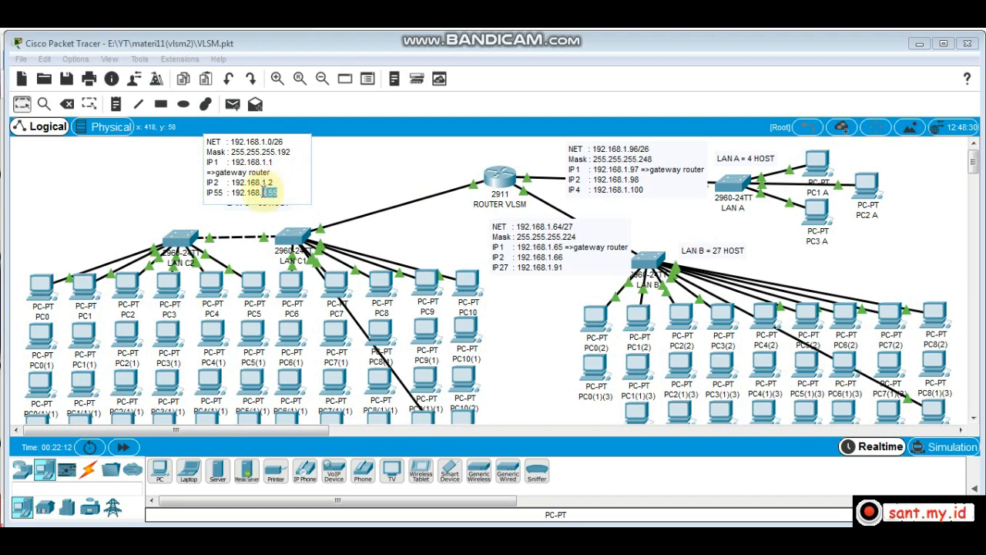
pyautogui.click(355, 184)
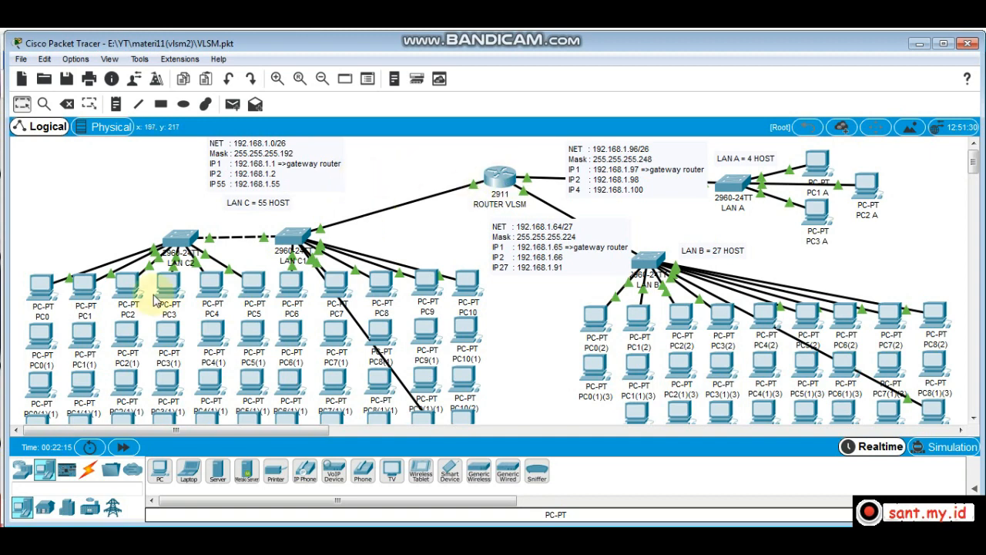
# - Check the static IP address, subnet mask and default gateway in the IP configuration of PC0 in LAN C
pyautogui.click(36, 293)
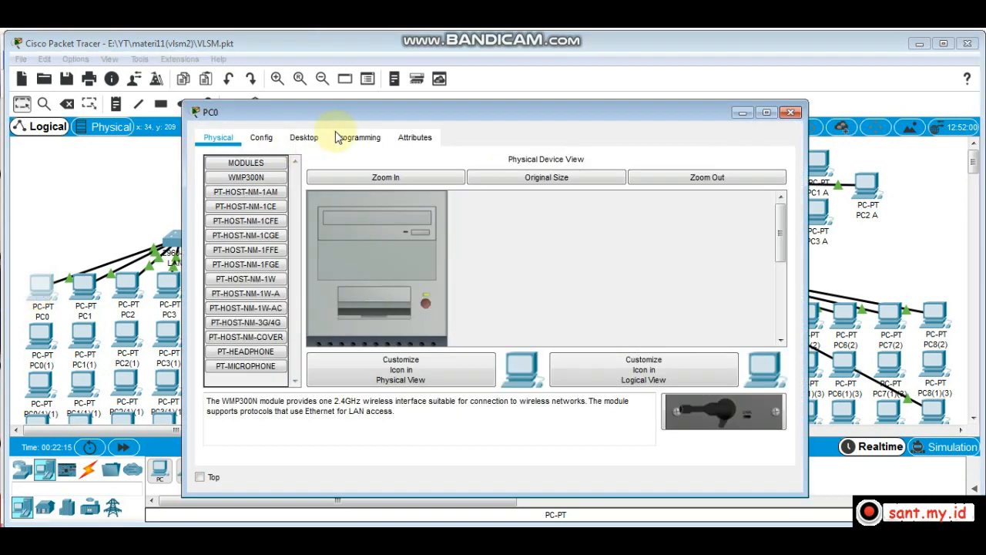
pyautogui.click(304, 140)
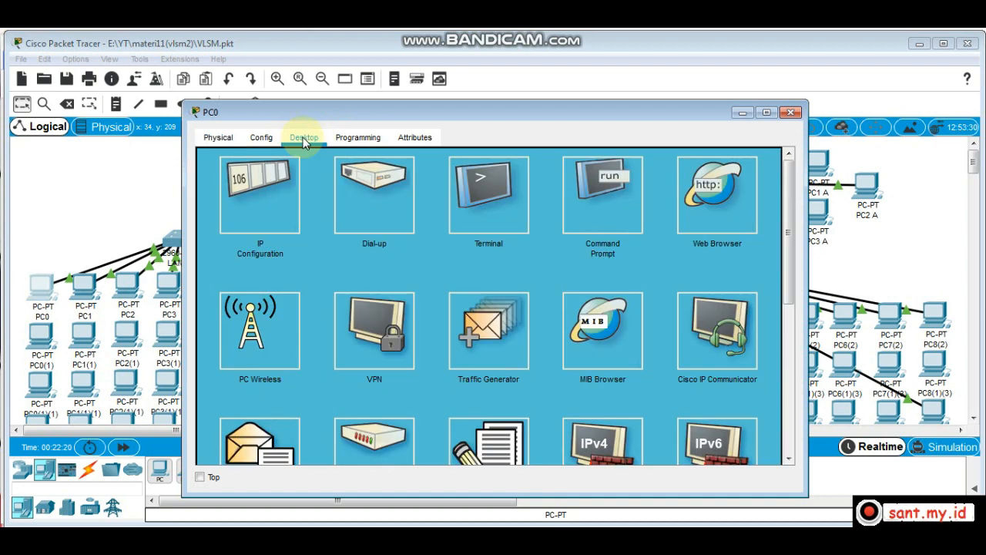
pyautogui.click(281, 177)
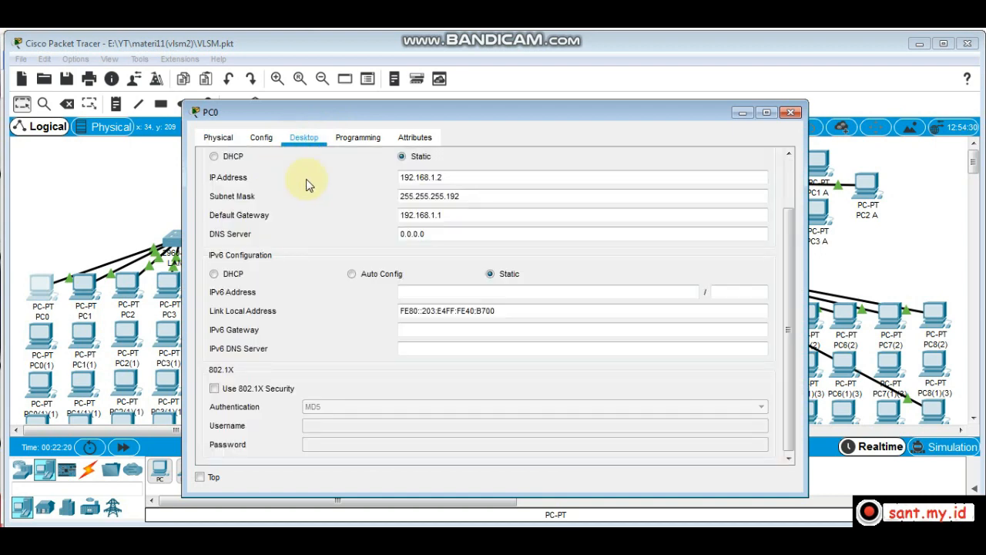
pyautogui.click(467, 194)
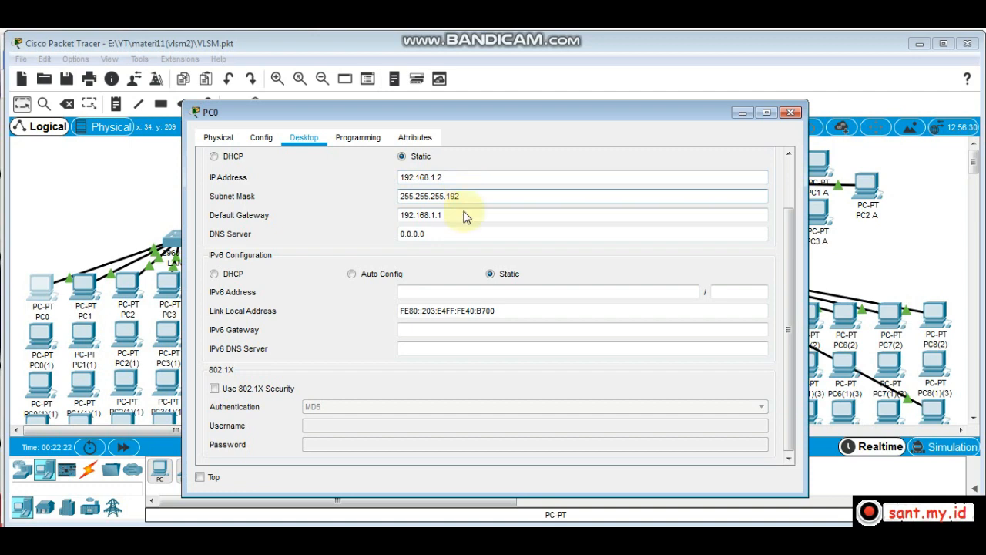
pyautogui.click(462, 215)
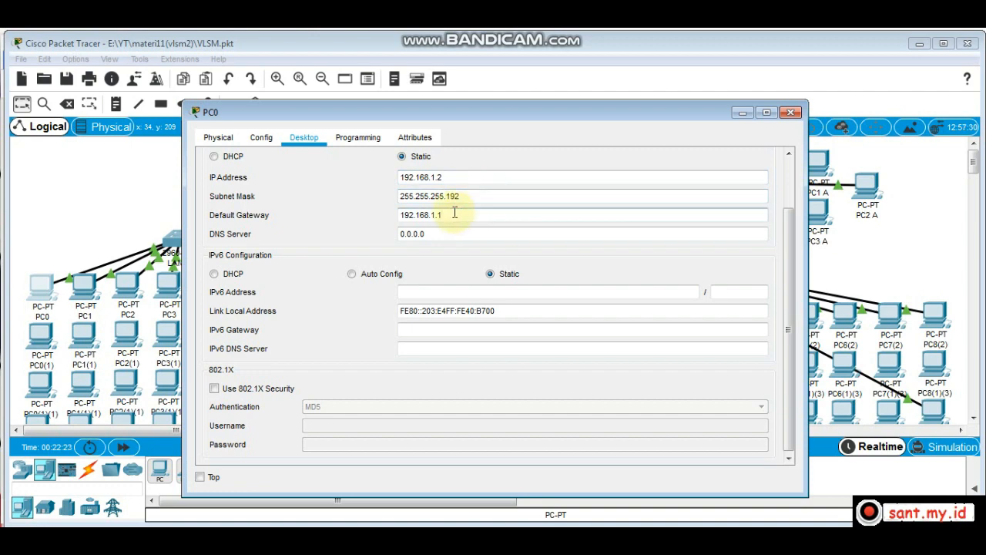
pyautogui.click(121, 222)
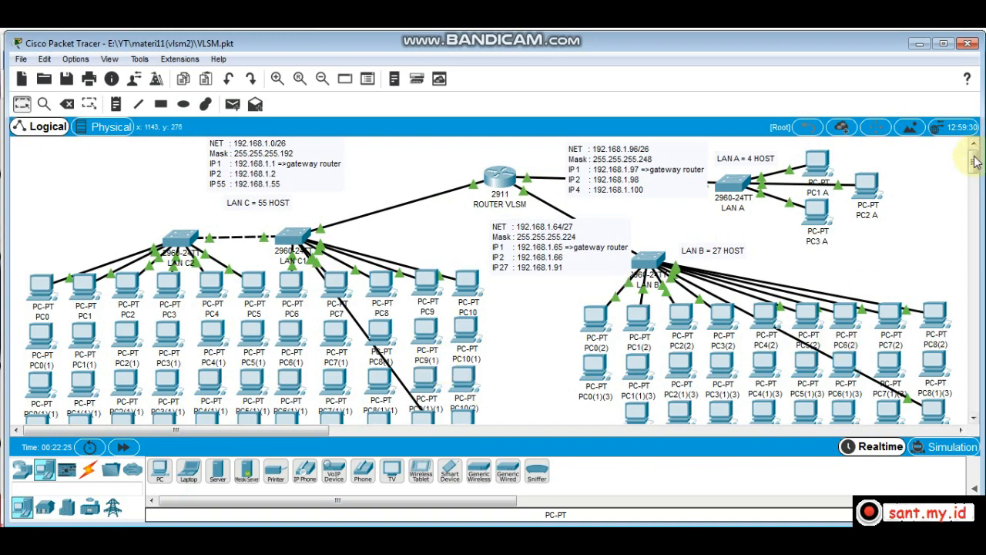
# - Check the IP address, subnet mask and default gateway of PC10(2)(1)(1), the last host in LAN C
pyautogui.scroll(-3, 974, 160)
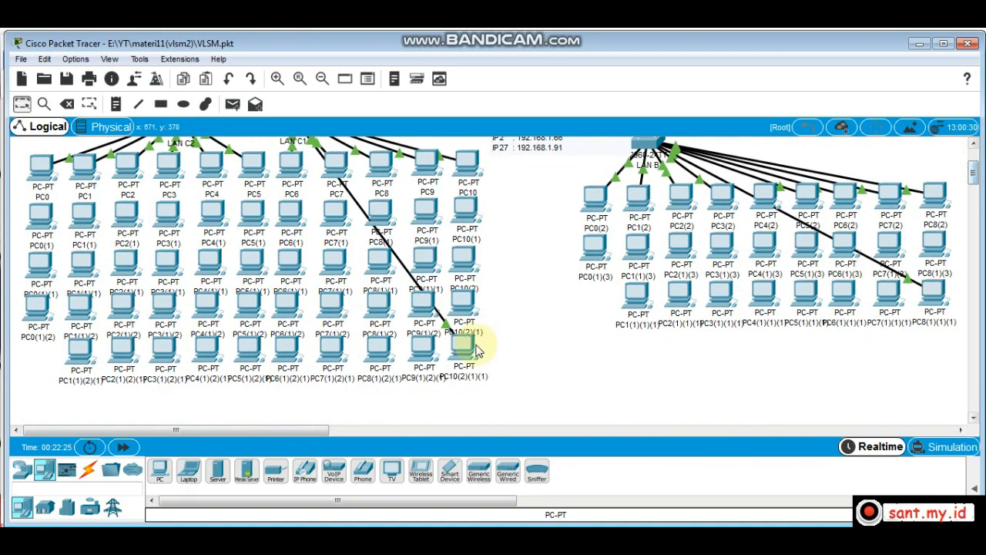
pyautogui.click(472, 349)
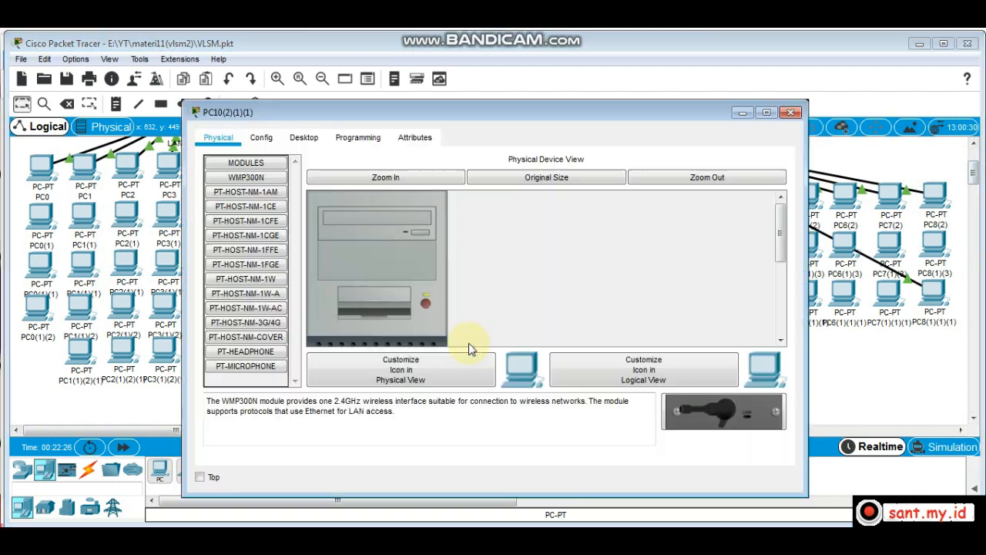
pyautogui.click(303, 138)
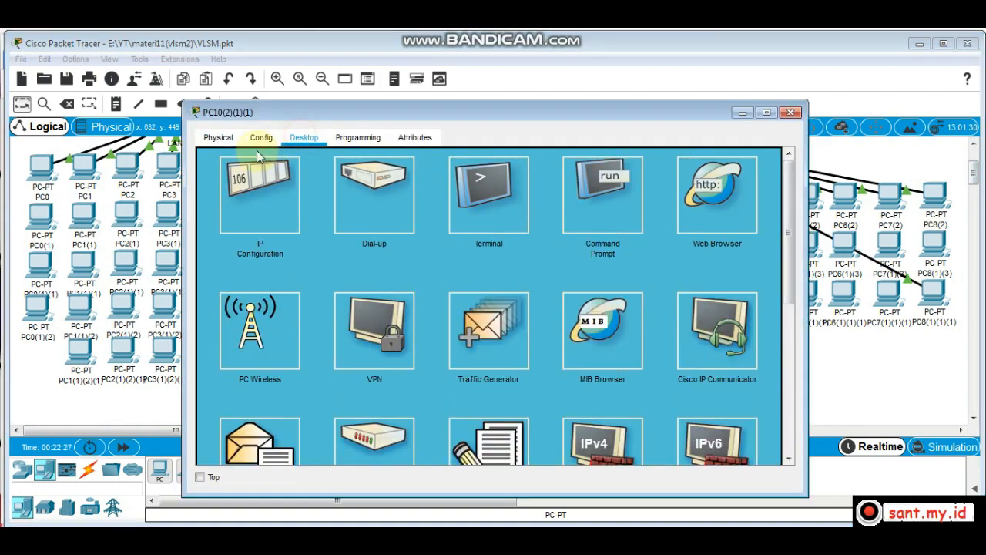
pyautogui.click(260, 173)
pyautogui.click(445, 179)
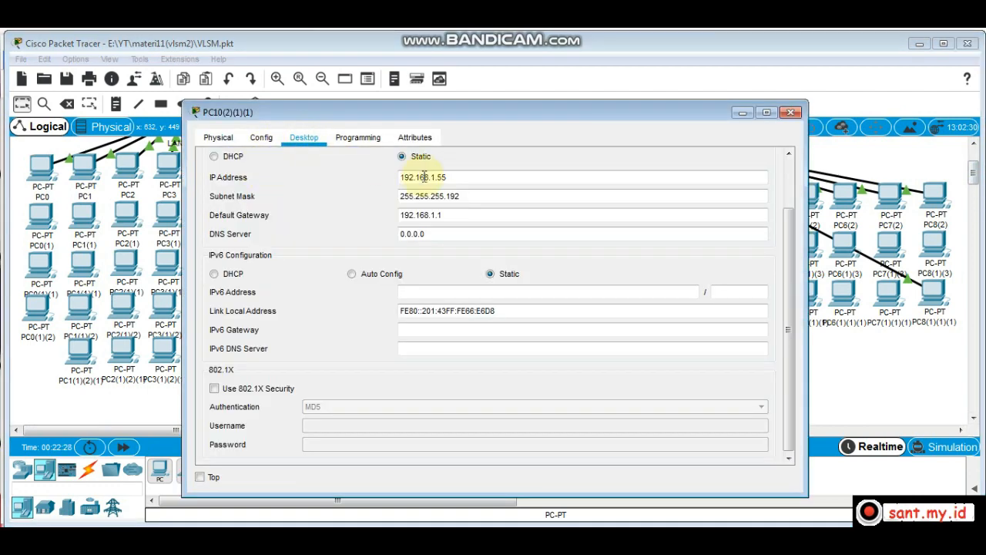
pyautogui.click(467, 197)
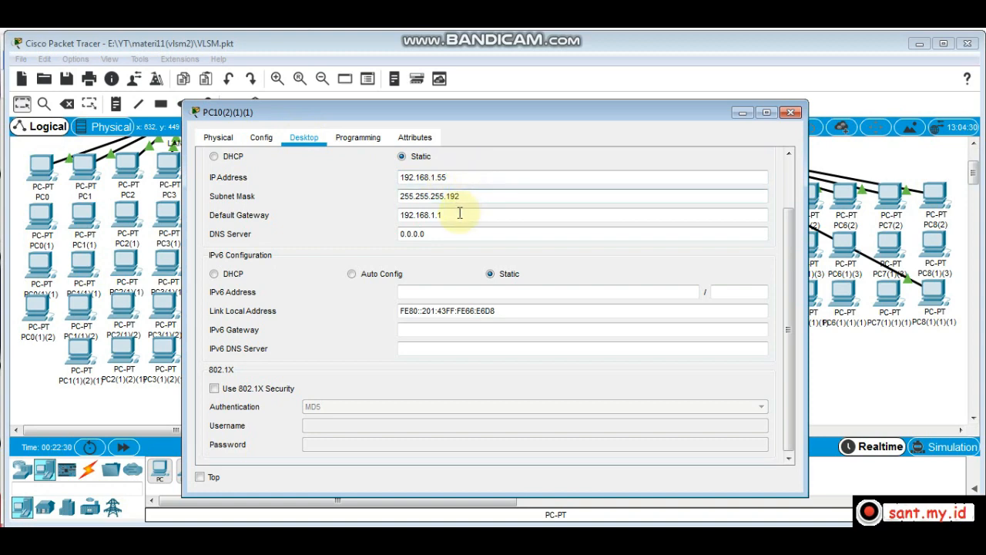
pyautogui.click(842, 364)
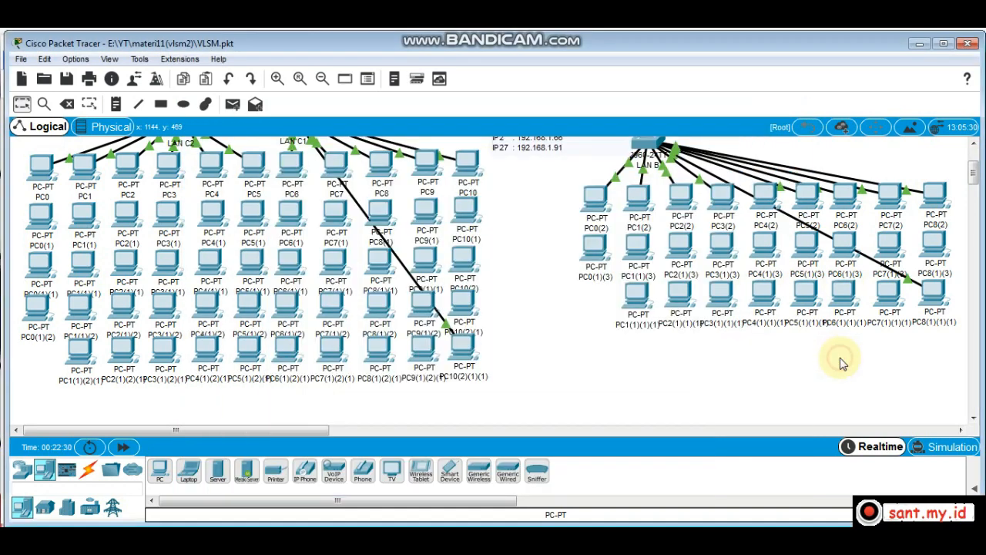
# - Review the IP address, default gateway and subnet mask of PC0(2), the first host in LAN B
pyautogui.scroll(3, 974, 168)
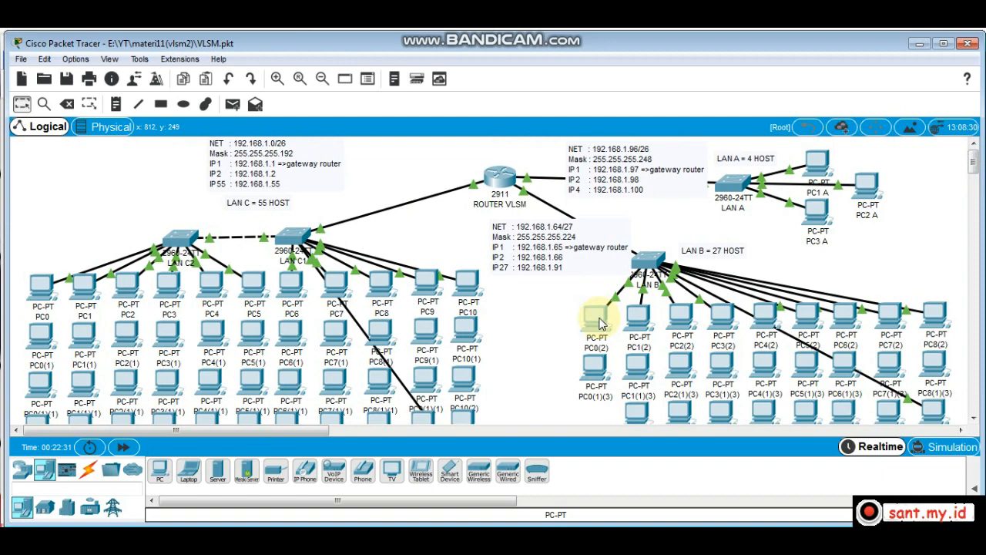
pyautogui.click(602, 323)
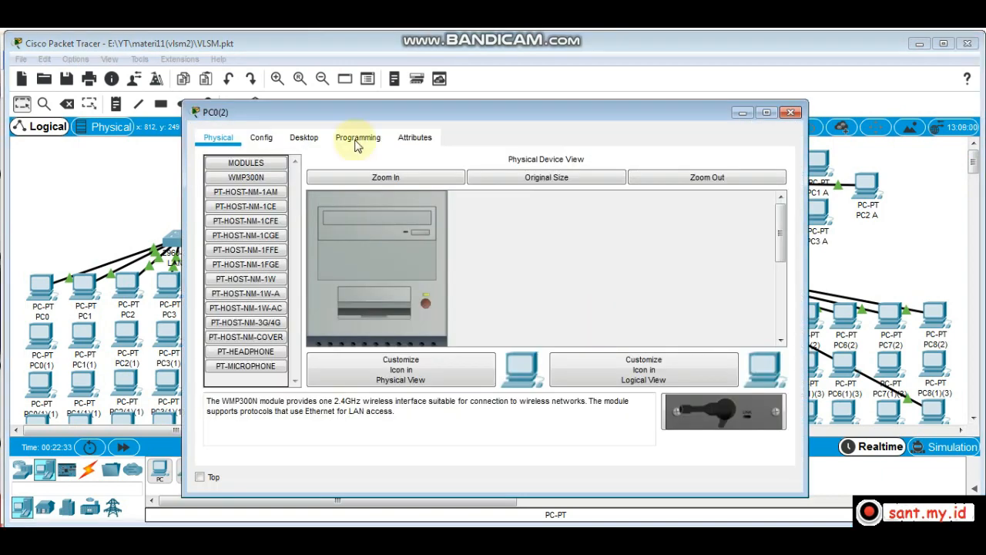
pyautogui.click(306, 140)
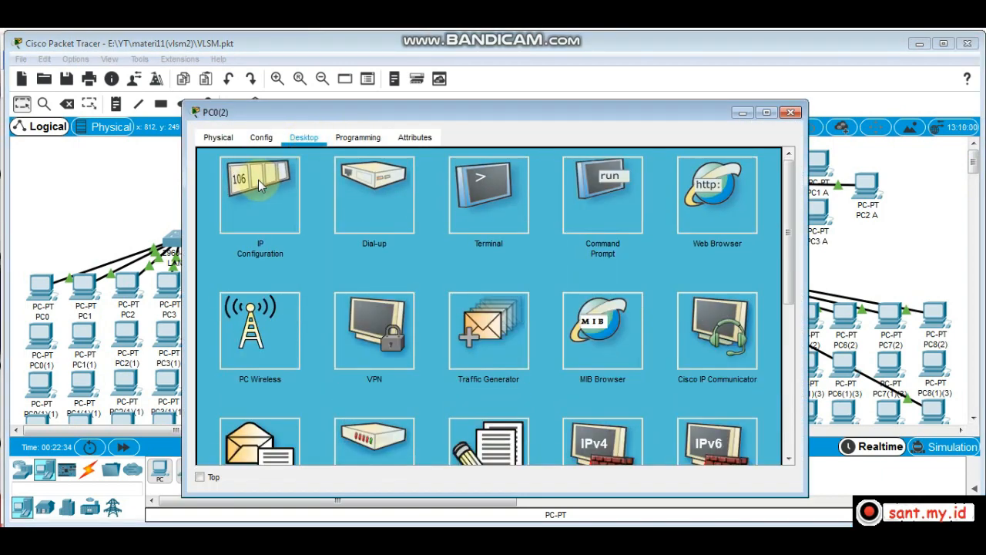
pyautogui.click(258, 180)
pyautogui.click(457, 178)
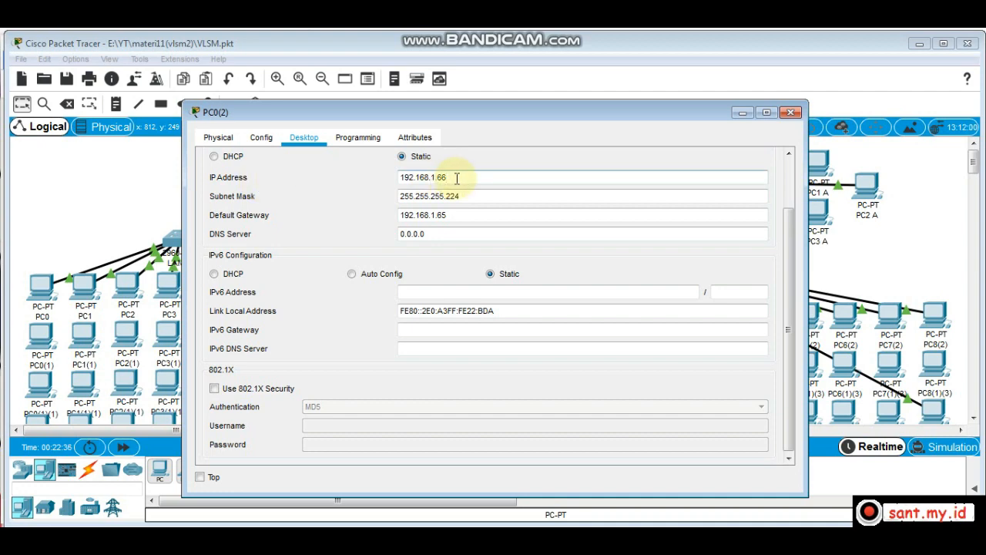
pyautogui.click(445, 216)
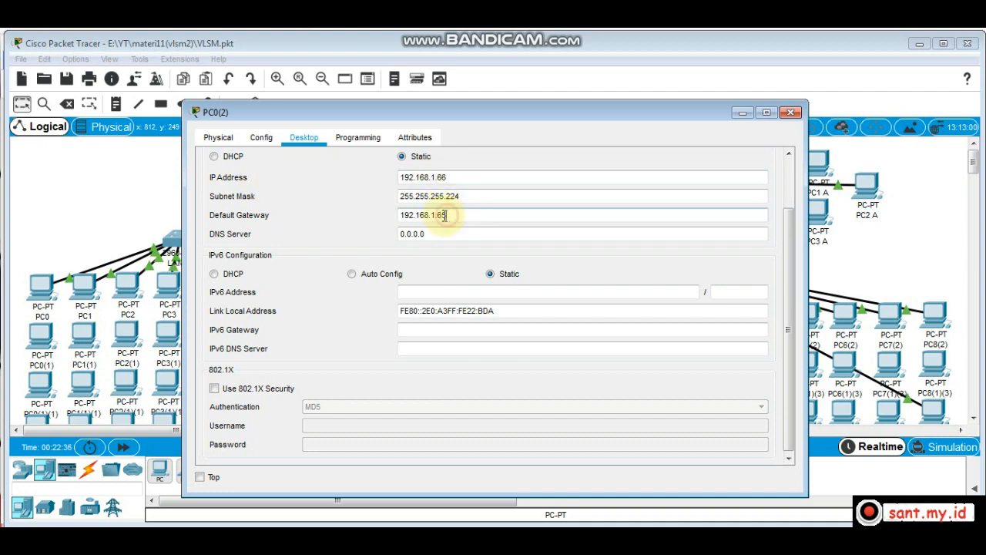
pyautogui.write('65')
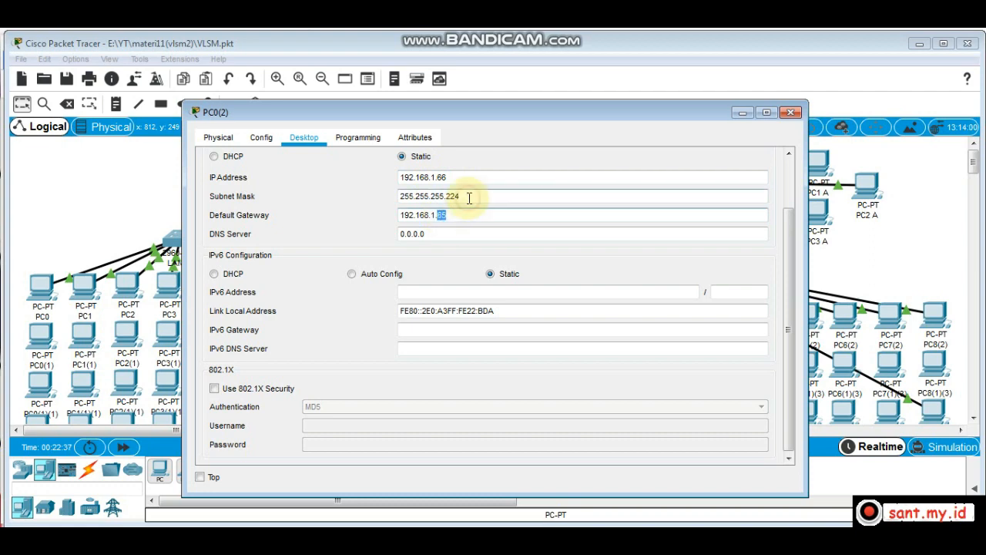
pyautogui.click(457, 197)
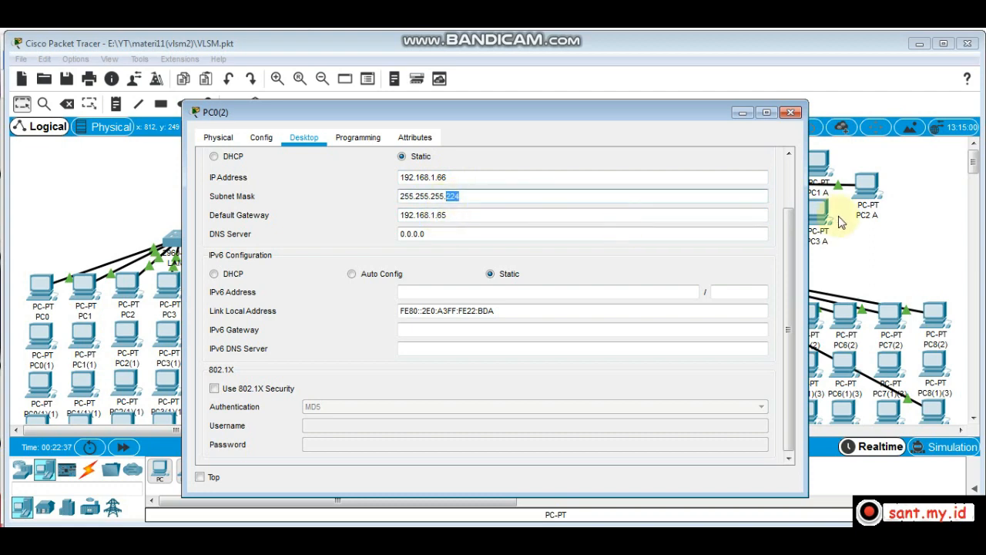
pyautogui.click(856, 257)
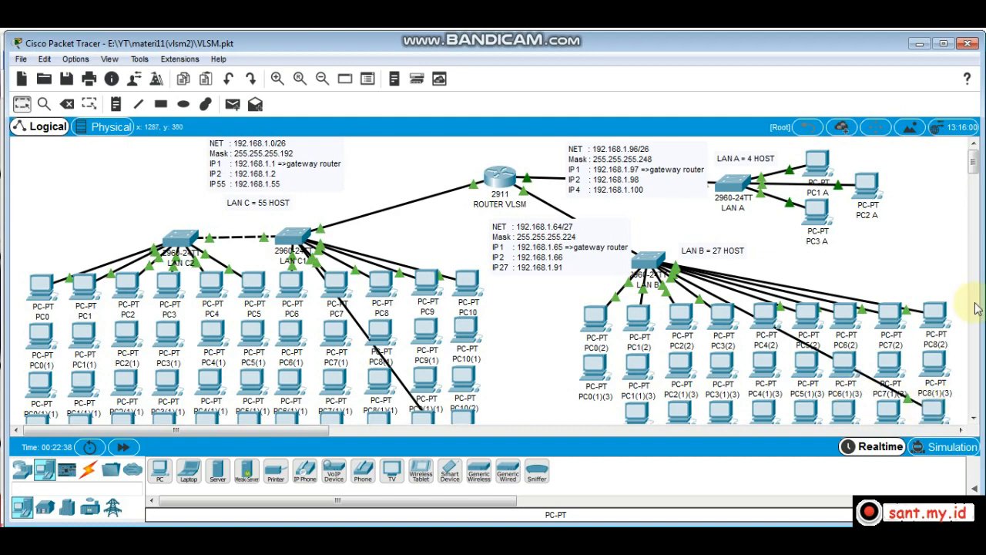
# - Review the IP address and default gateway of PC8(1)(1)(1), the last host in LAN B
pyautogui.scroll(-3, 974, 168)
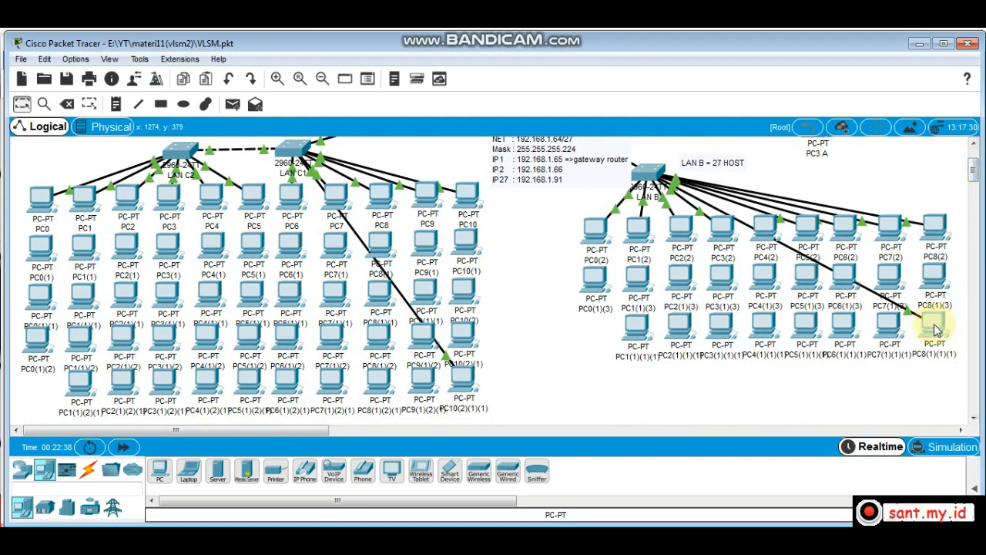
pyautogui.click(936, 329)
pyautogui.click(307, 138)
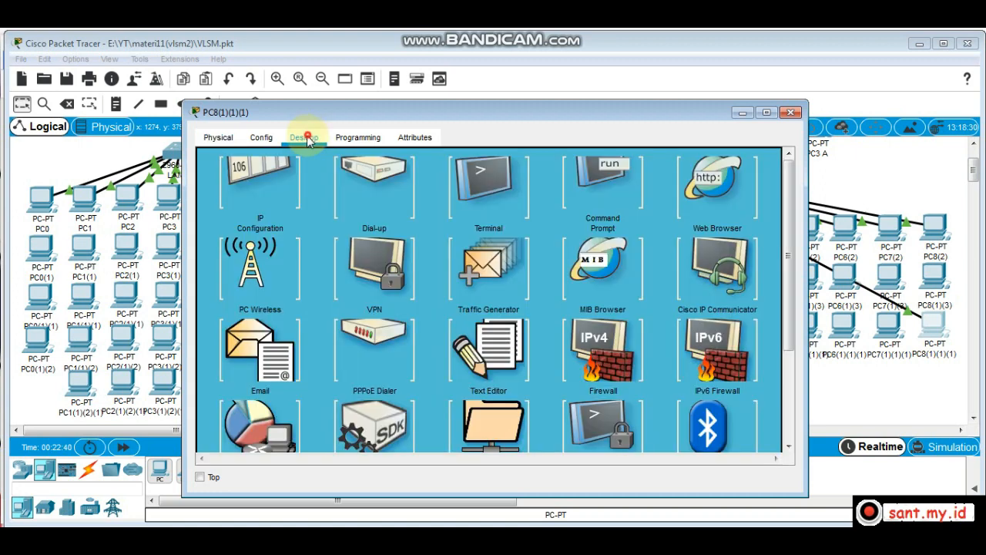
pyautogui.click(245, 178)
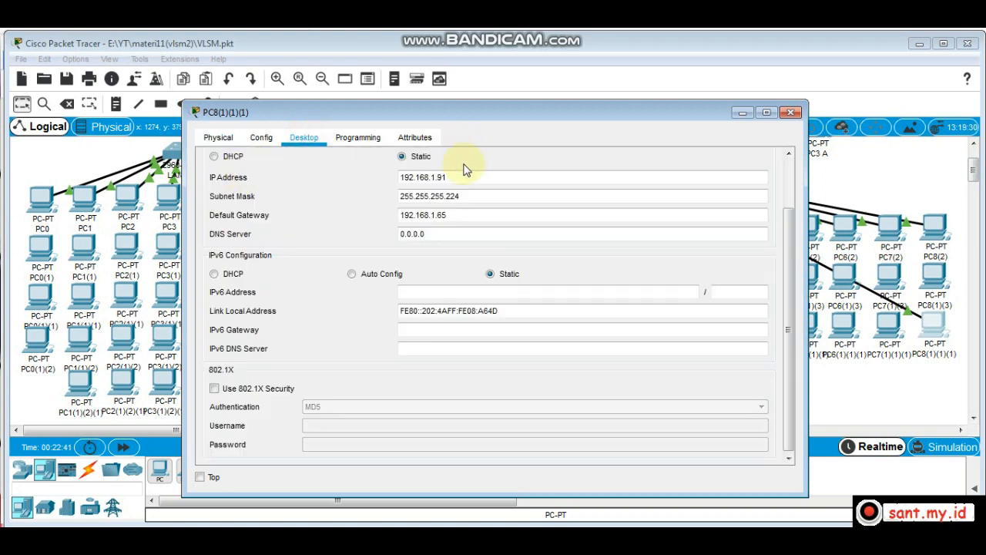
pyautogui.moveTo(454, 177); pyautogui.dragTo(440, 178)
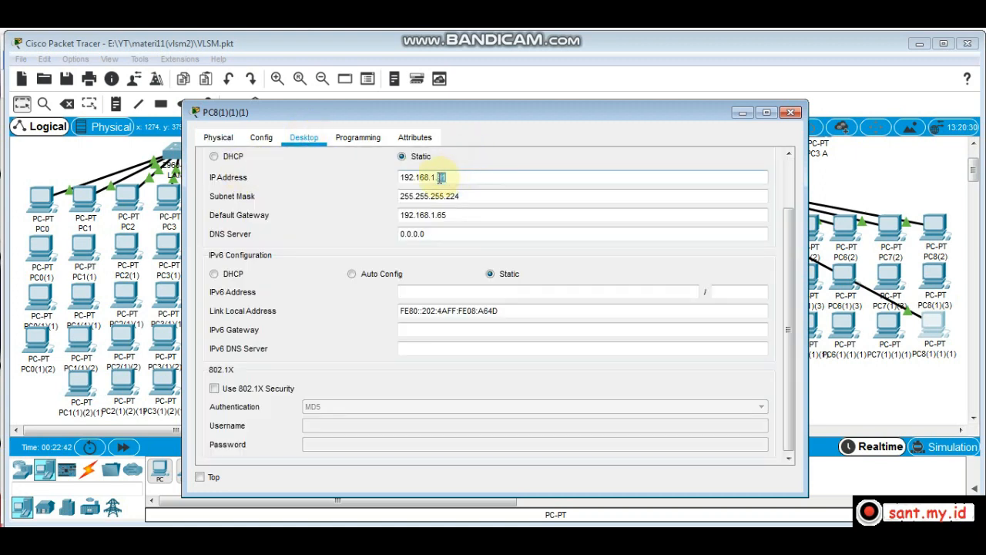
pyautogui.moveTo(453, 217); pyautogui.dragTo(422, 219)
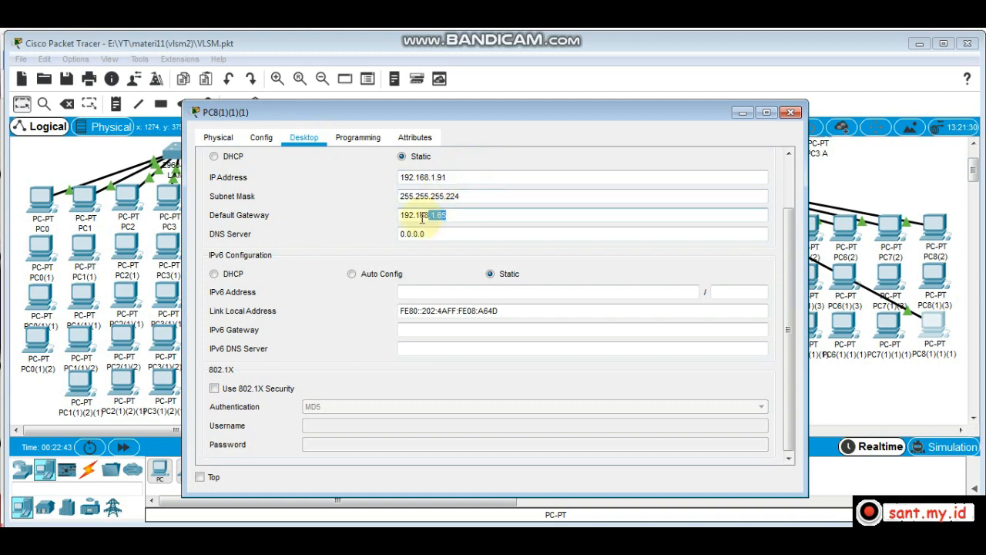
pyautogui.click(907, 173)
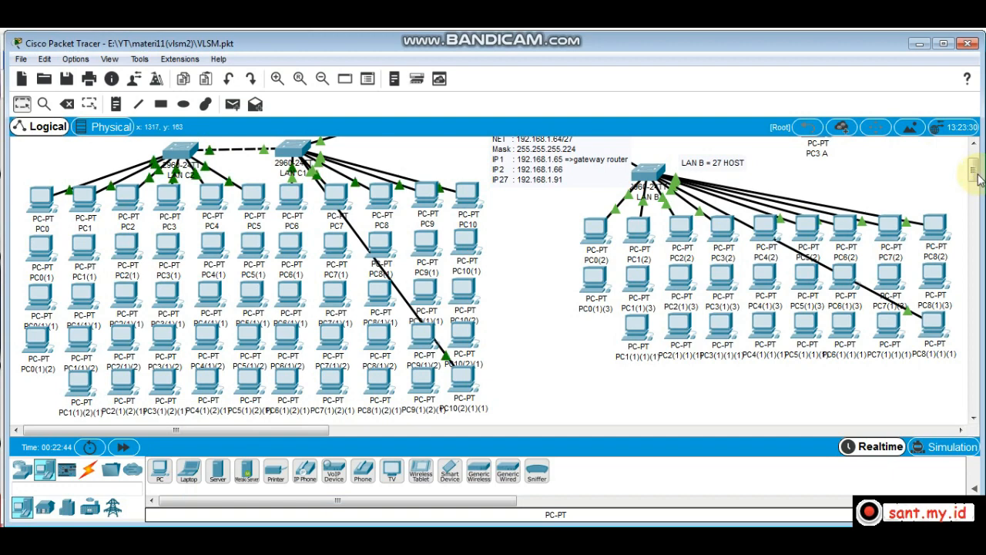
# - Check the IP address, subnet mask and default gateway in the IP configuration of PC1 A, the first host in LAN A
pyautogui.moveTo(976, 177); pyautogui.dragTo(976, 165)
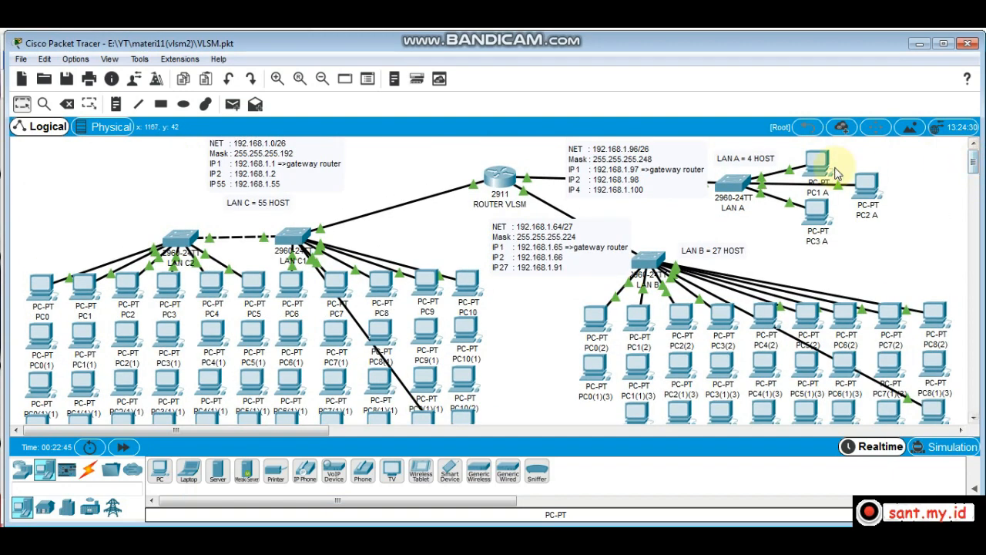
pyautogui.moveTo(820, 168)
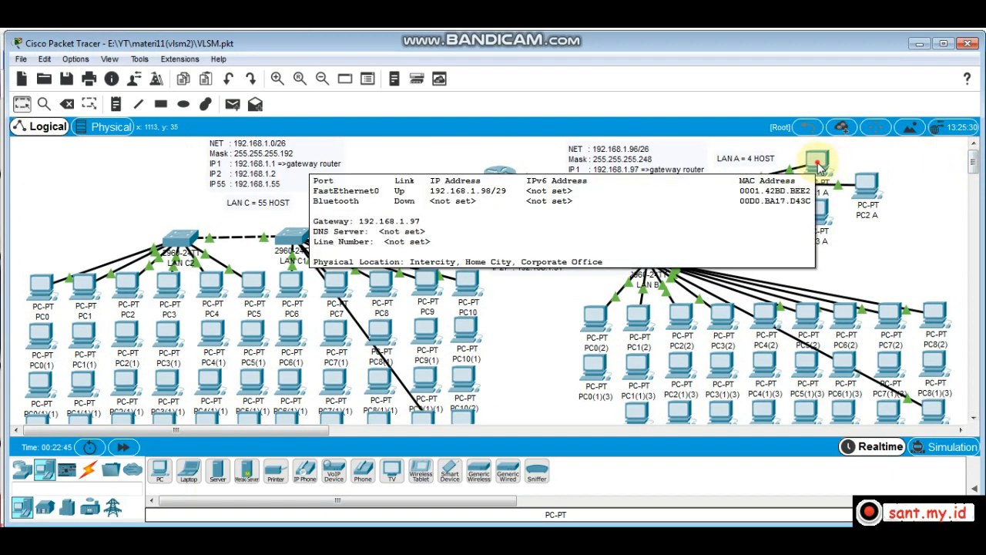
pyautogui.click(820, 168)
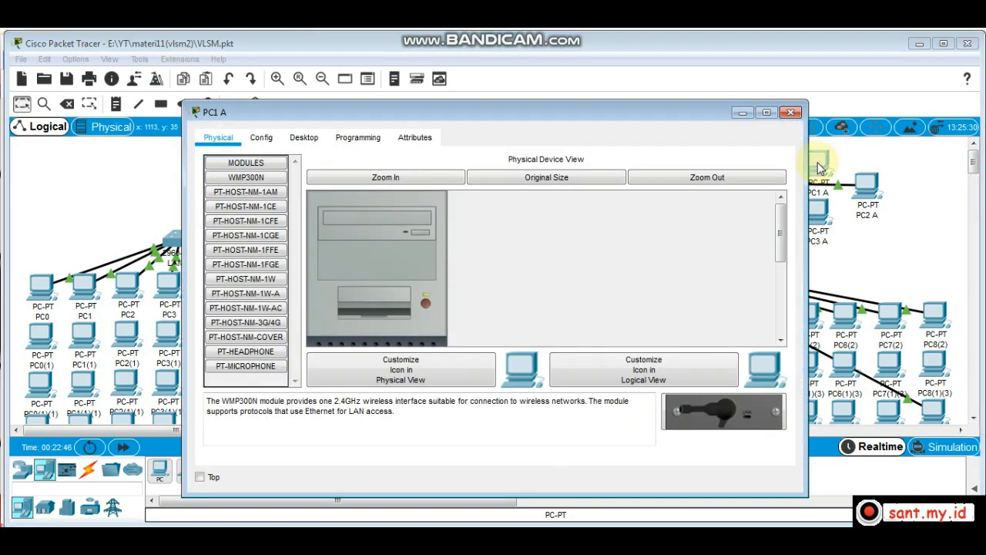
pyautogui.click(303, 137)
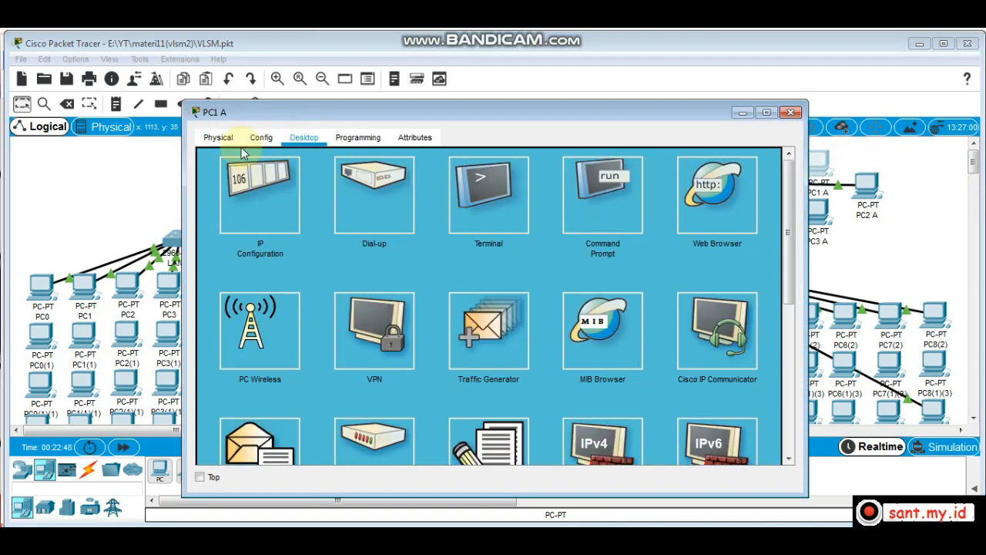
pyautogui.click(260, 178)
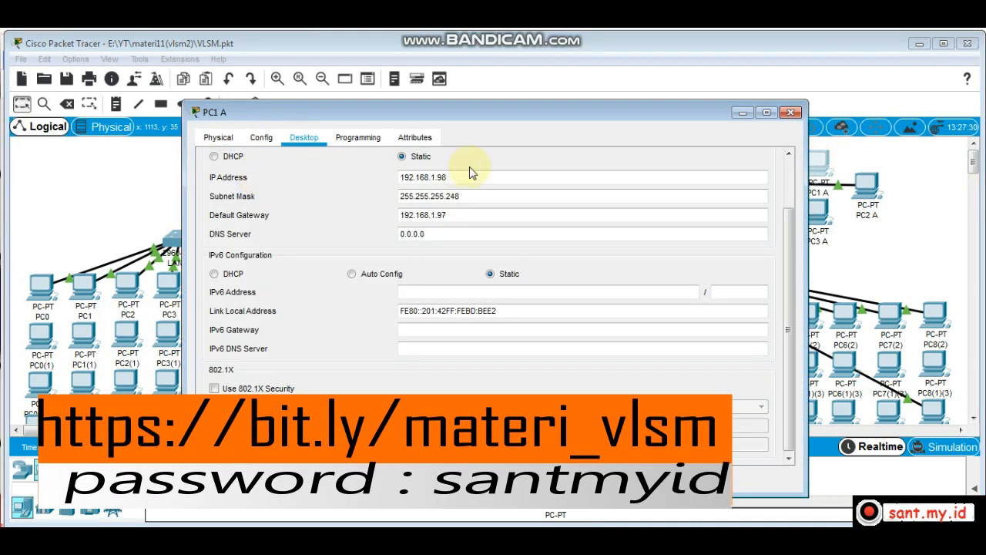
pyautogui.click(453, 178)
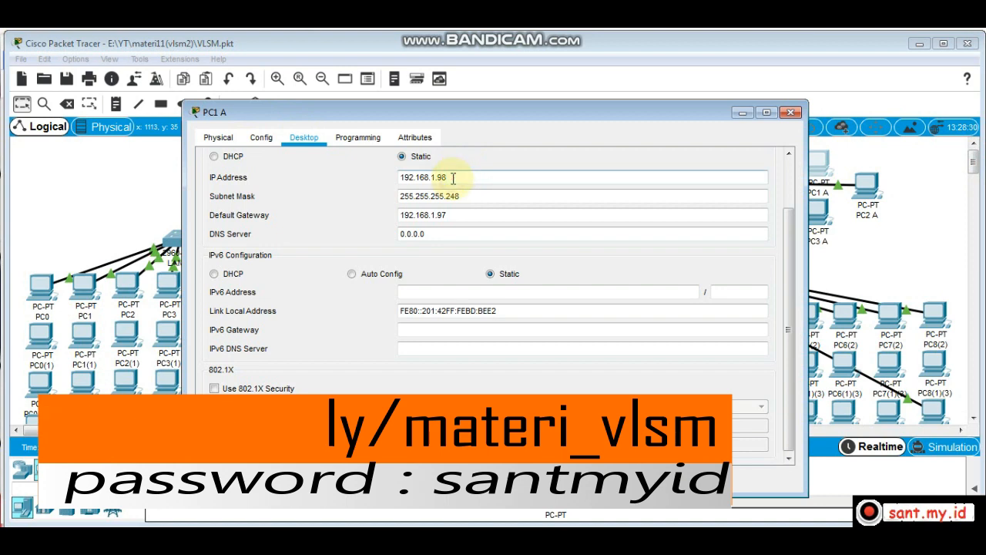
pyautogui.moveTo(461, 197); pyautogui.dragTo(449, 197)
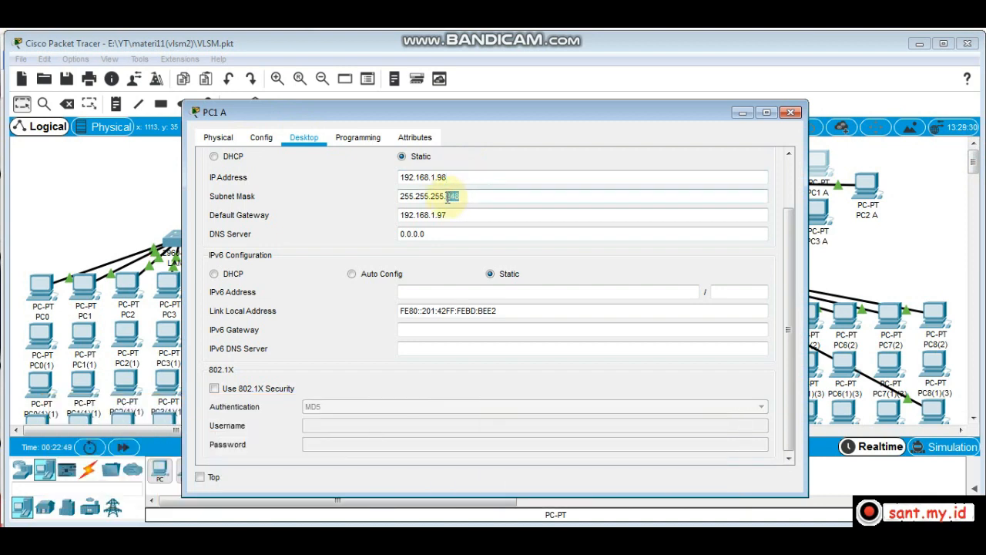
pyautogui.click(456, 215)
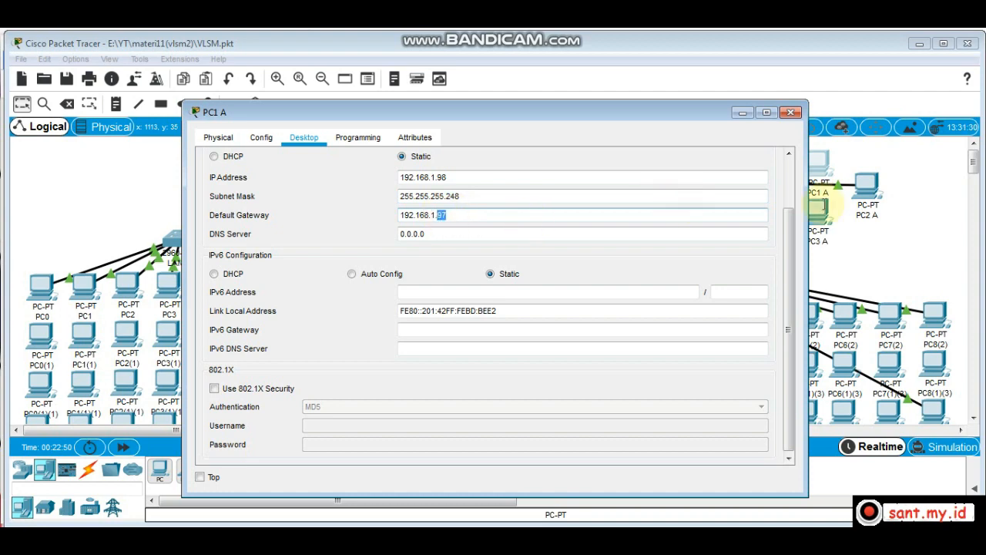
pyautogui.click(872, 236)
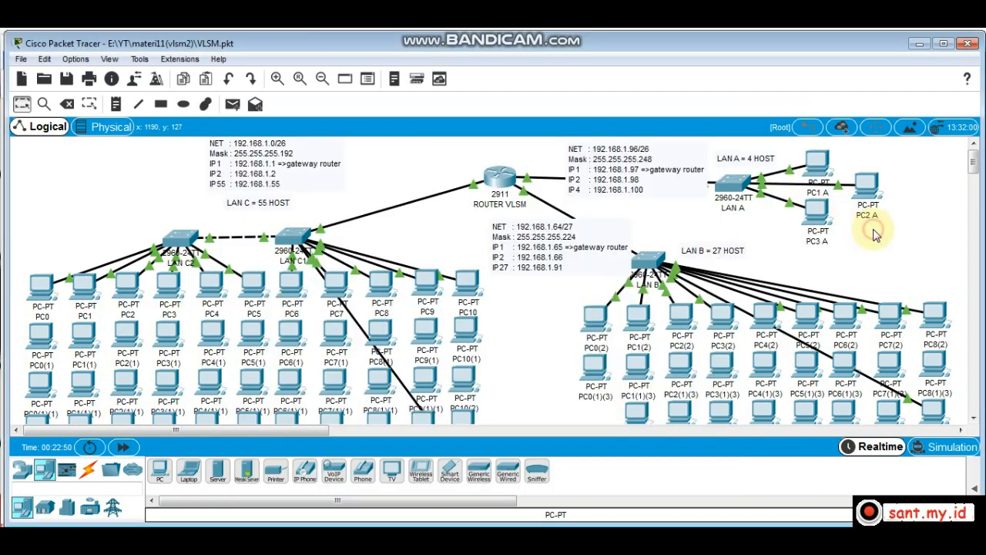
# - Check the IP configuration of PC3 A, the last host in LAN A
pyautogui.click(821, 218)
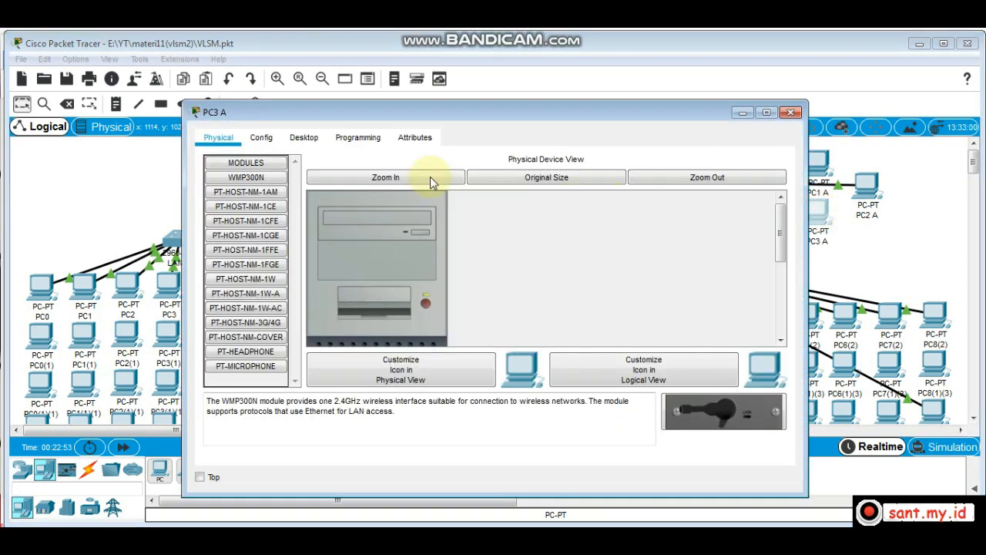
pyautogui.click(301, 138)
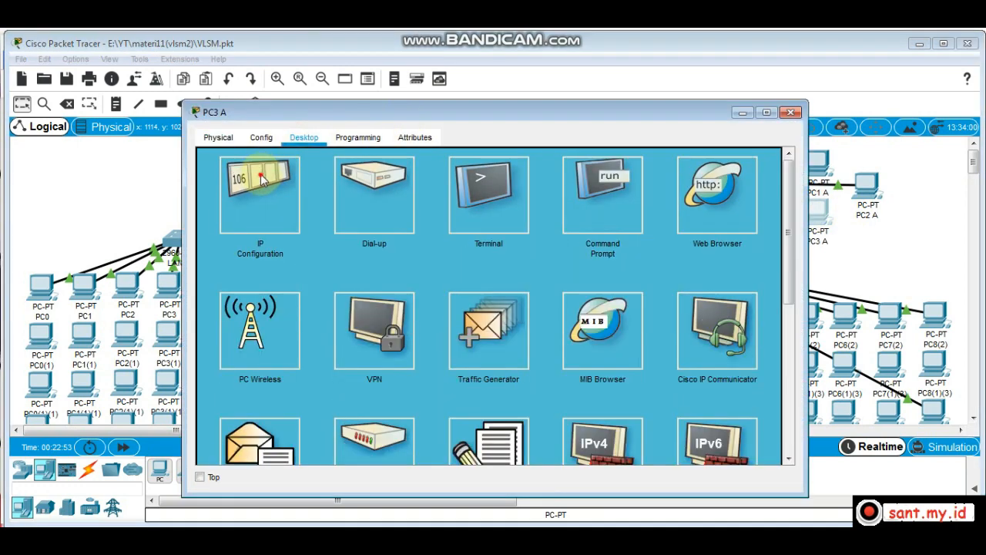
pyautogui.click(258, 193)
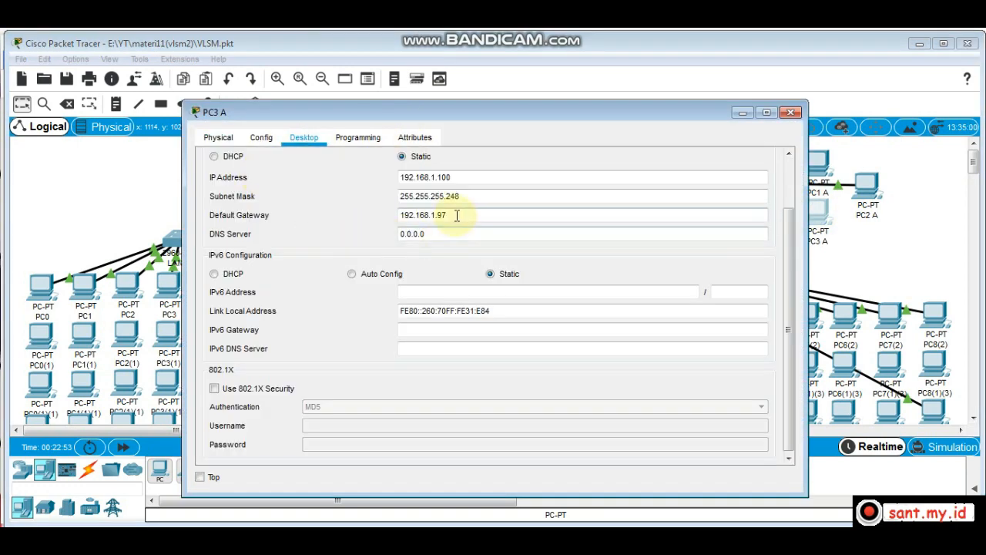
pyautogui.click(898, 238)
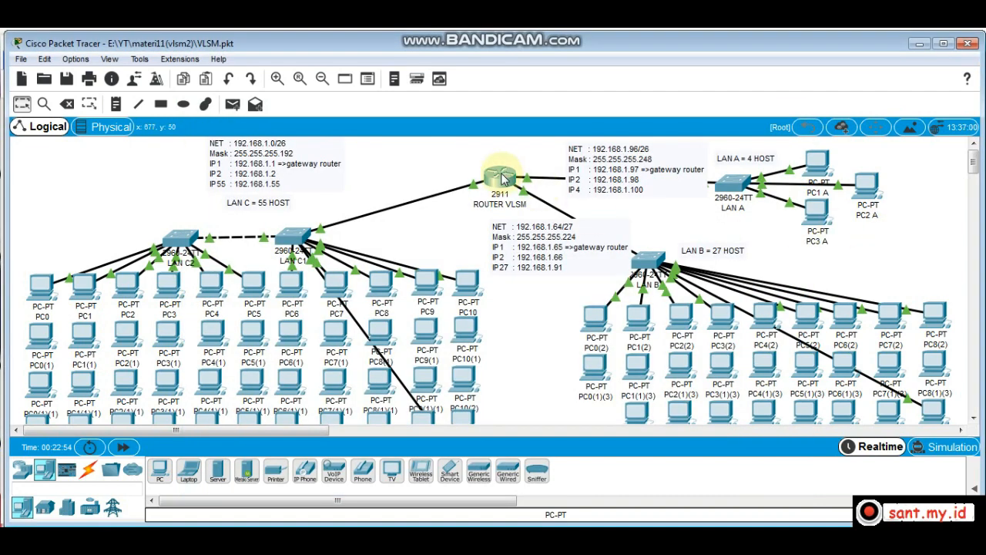
# - Review the IP address and subnet mask of interface GigabitEthernet0/0 on ROUTER VLSM
pyautogui.click(503, 179)
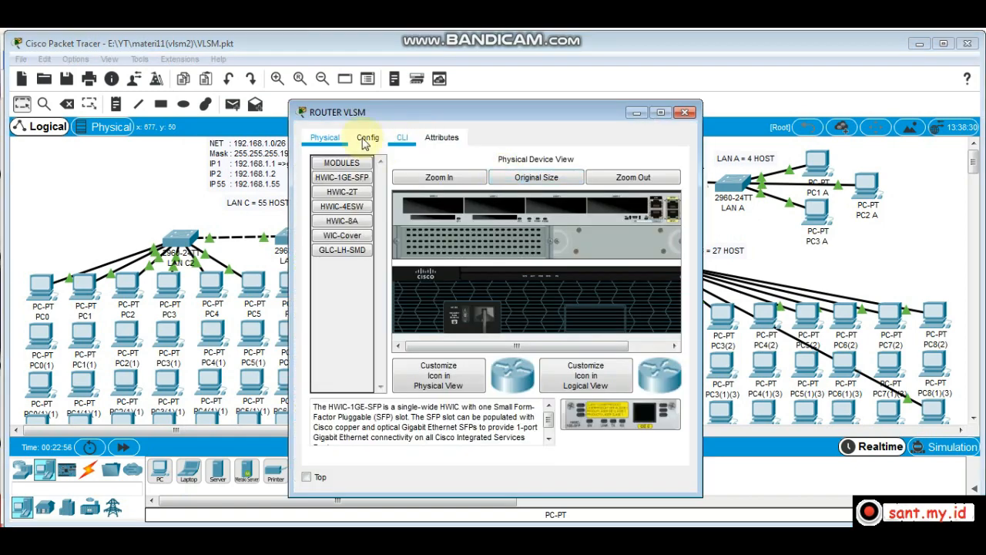
pyautogui.click(366, 141)
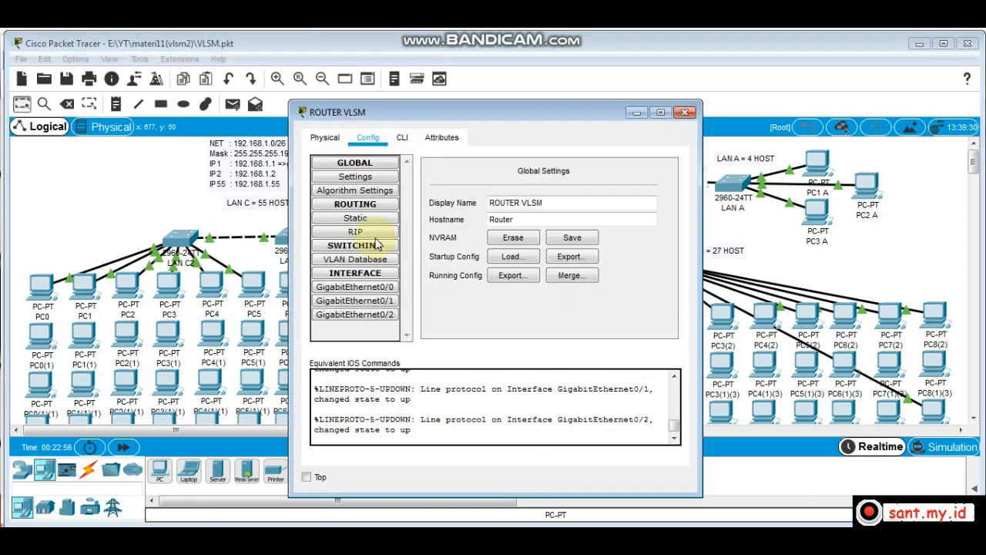
pyautogui.click(382, 290)
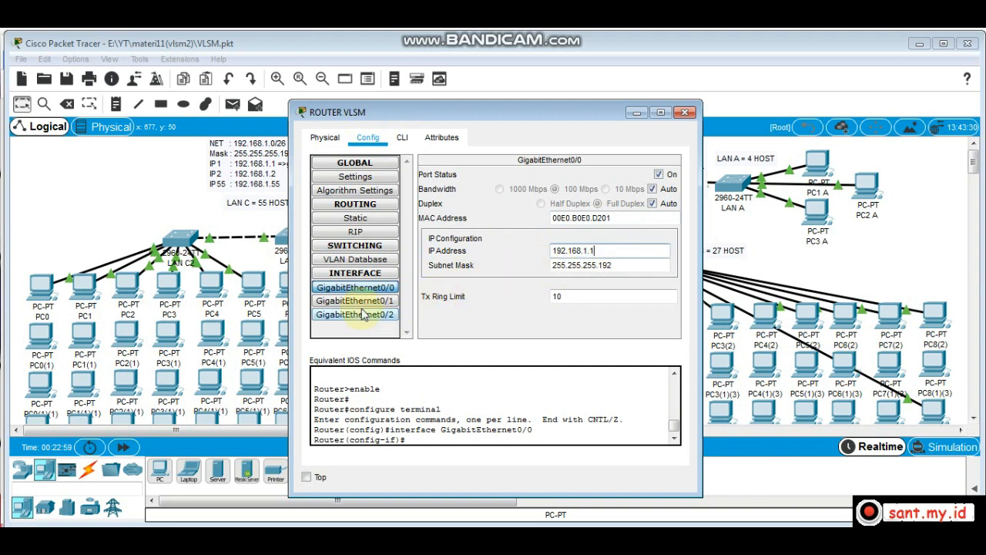
pyautogui.click(685, 113)
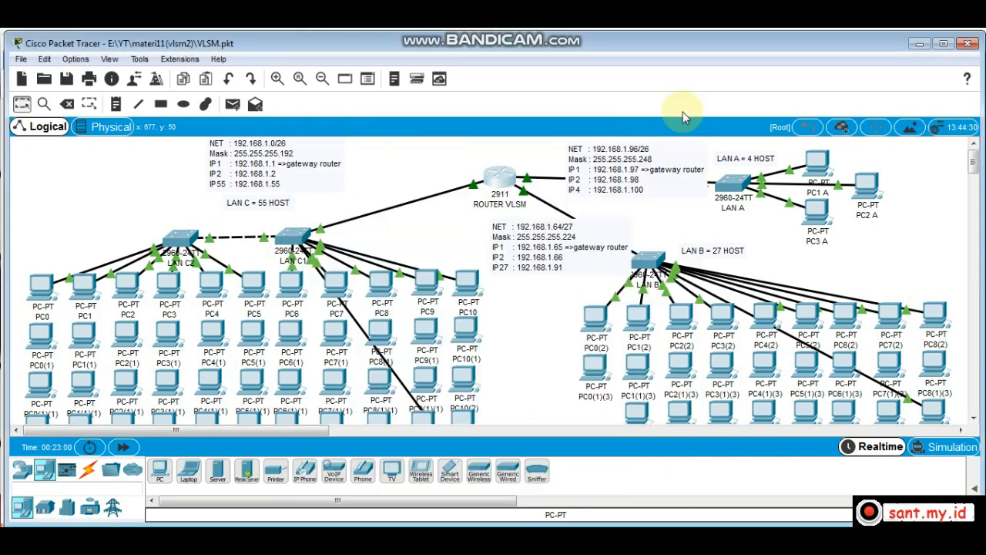
# - Review the IP settings of GigabitEthernet0/1 and GigabitEthernet0/2 on ROUTER VLSM, and close the PC3 A window left open
pyautogui.click(506, 185)
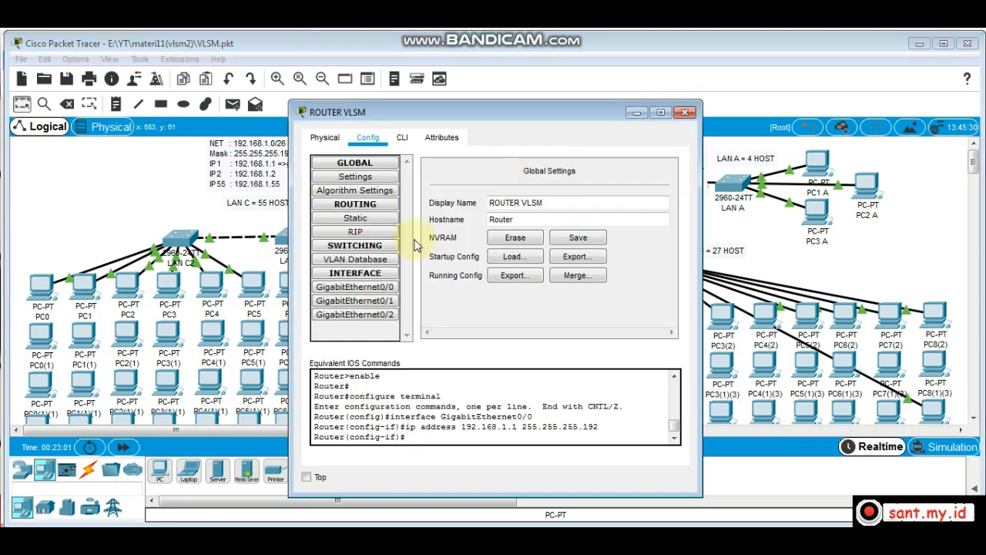
pyautogui.click(368, 306)
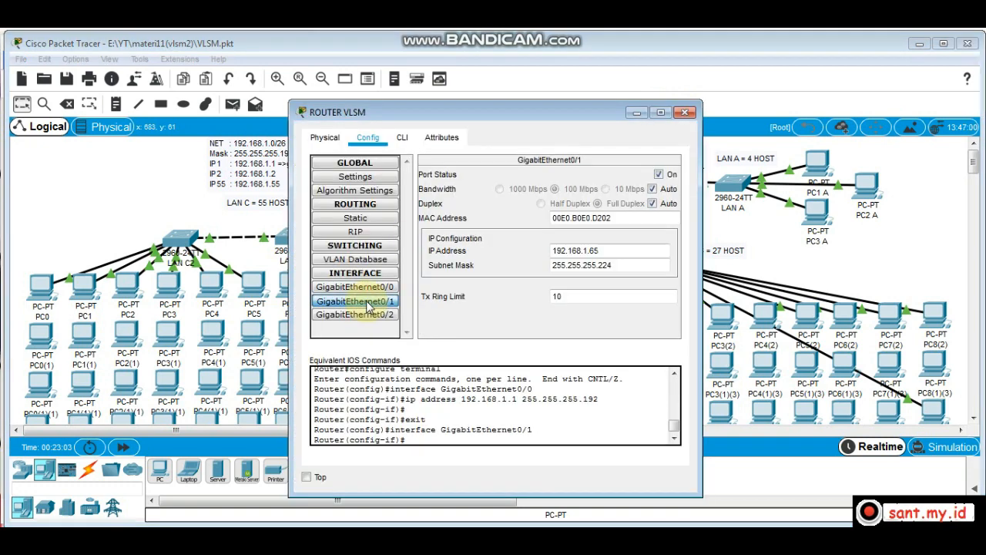
pyautogui.click(370, 314)
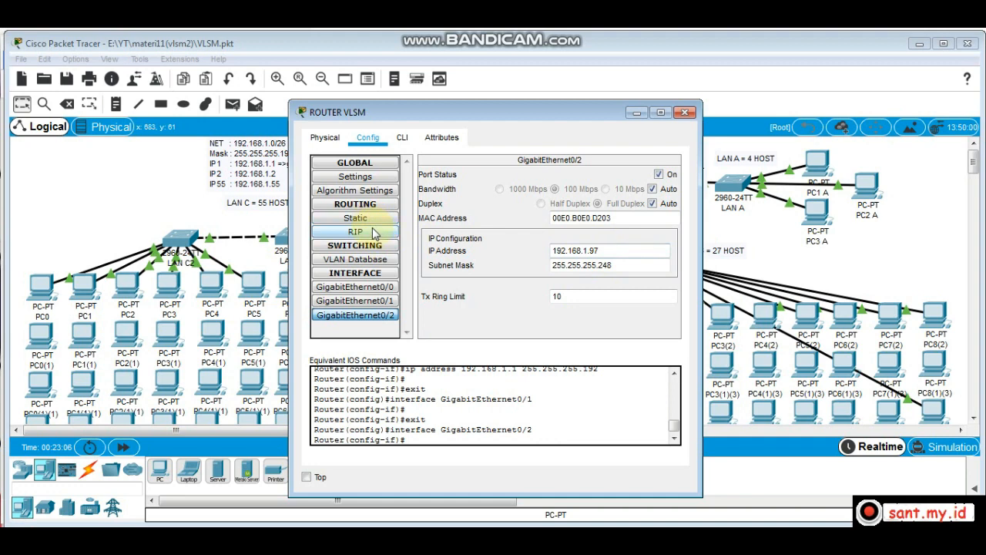
pyautogui.click(814, 235)
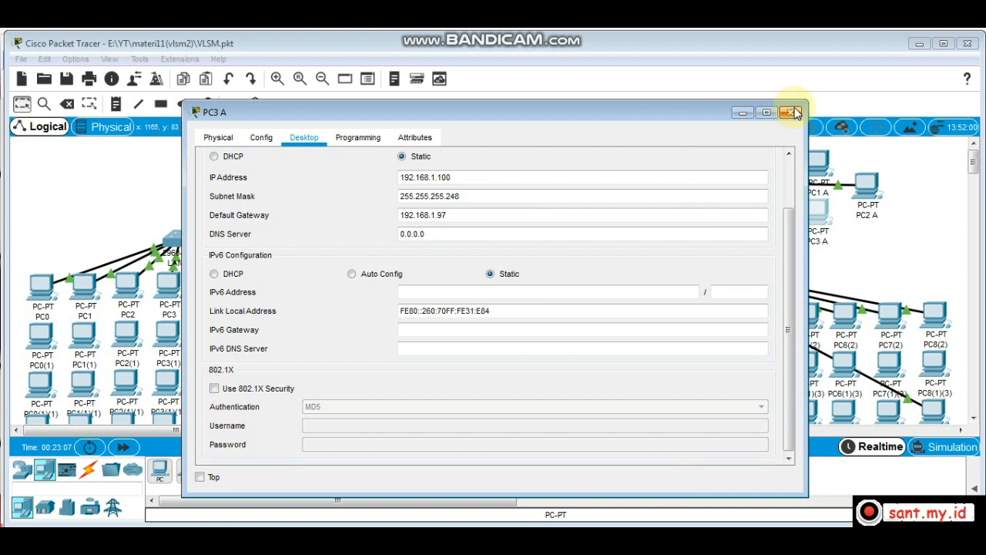
pyautogui.click(795, 112)
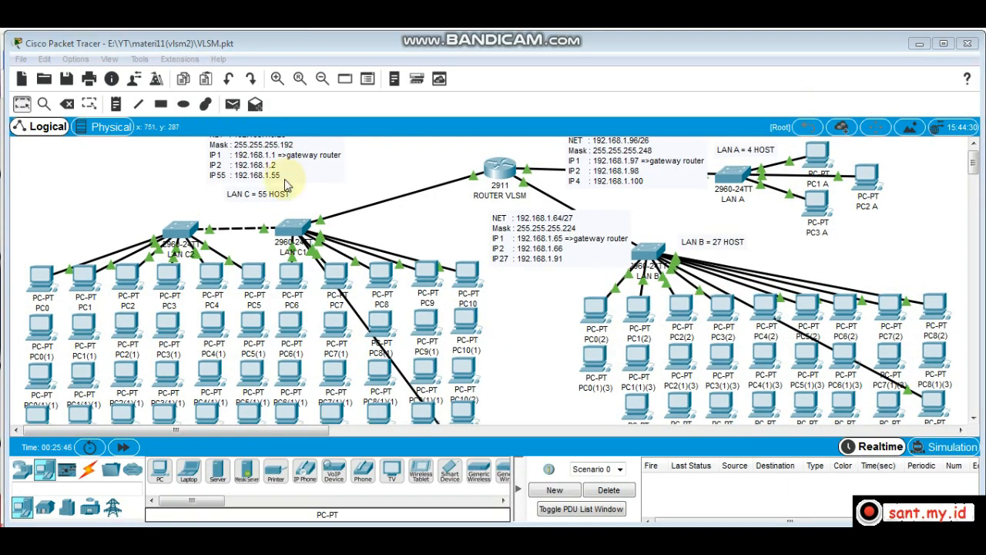
# - Send a simple PDU from PC0 in LAN C to PC0(2) in LAN B to test connectivity
pyautogui.click(234, 105)
pyautogui.click(40, 275)
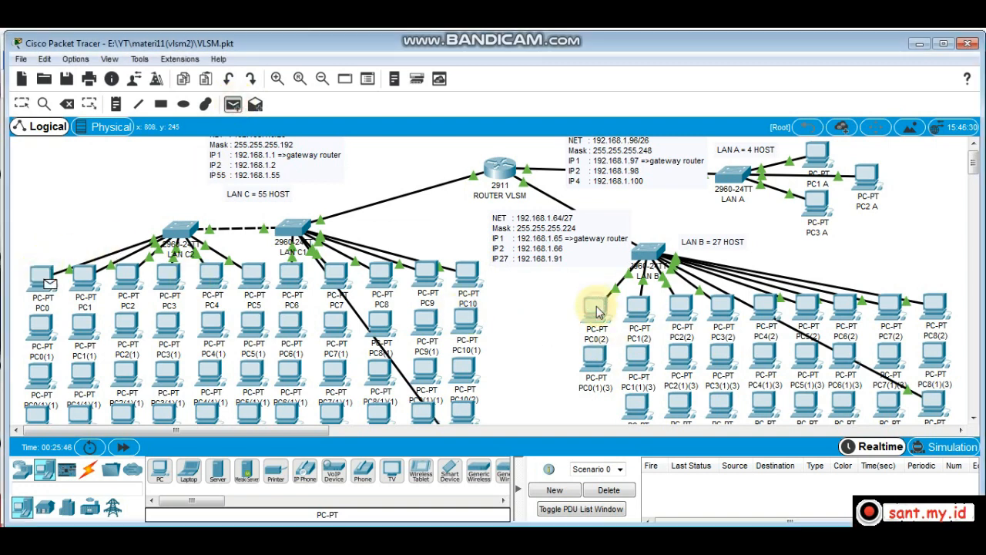
pyautogui.click(597, 305)
# - Send a simple PDU from PC0 in LAN C to PC1 A in LAN A to test connectivity
pyautogui.click(233, 104)
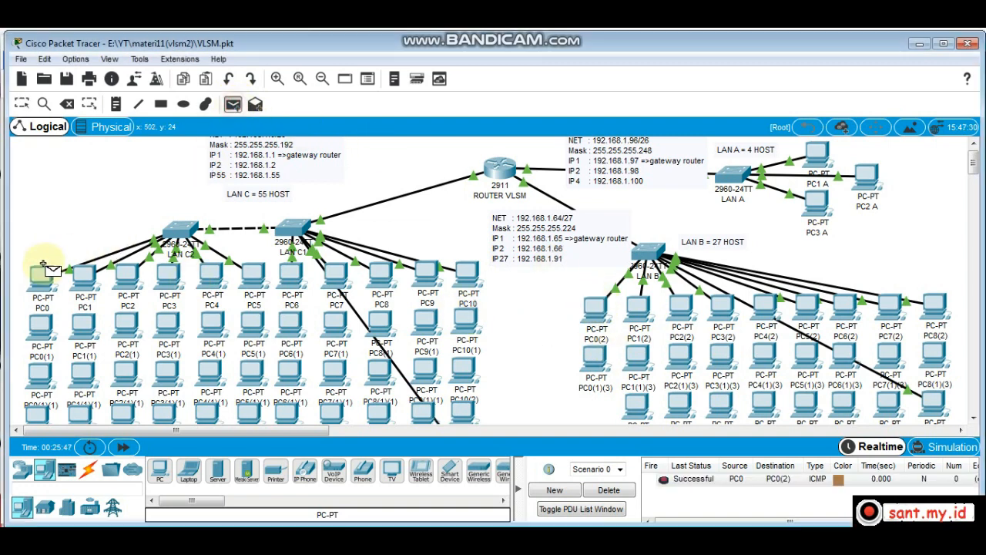
pyautogui.click(42, 276)
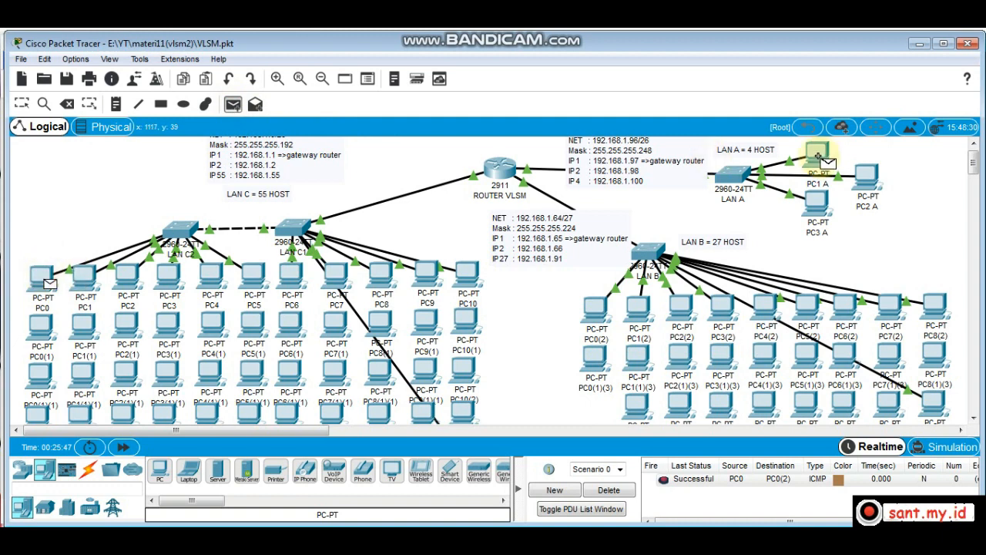
pyautogui.click(816, 155)
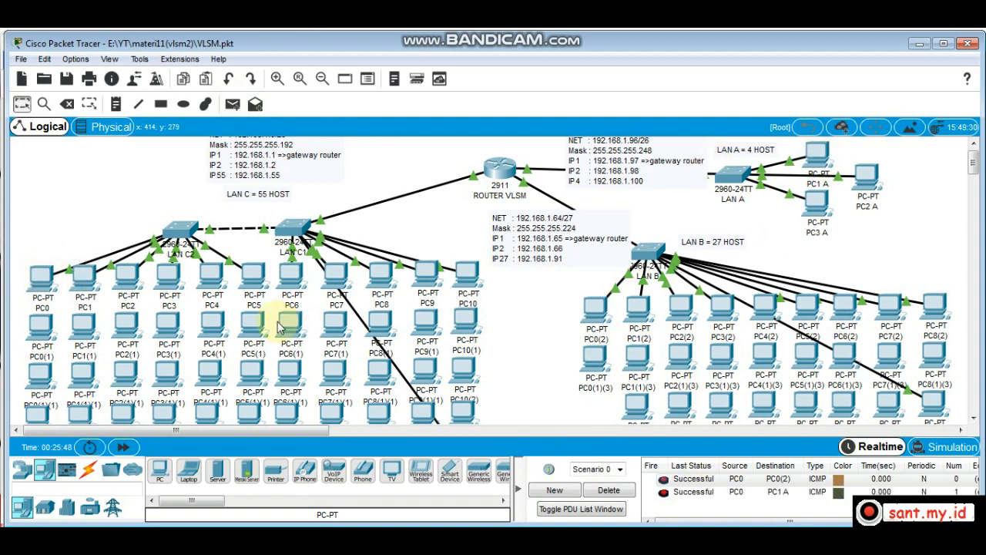